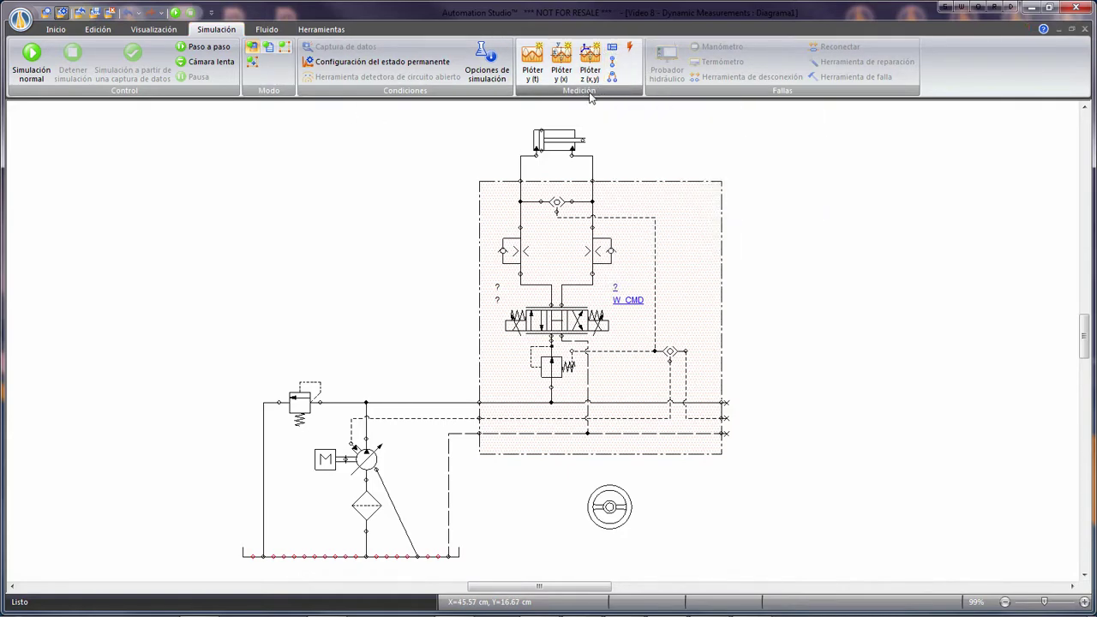
Step: Attach a dynamic measuring instrument to the hydraulic cylinder, placing its label beside the cylinder on the rod-free side
left_click(612, 47)
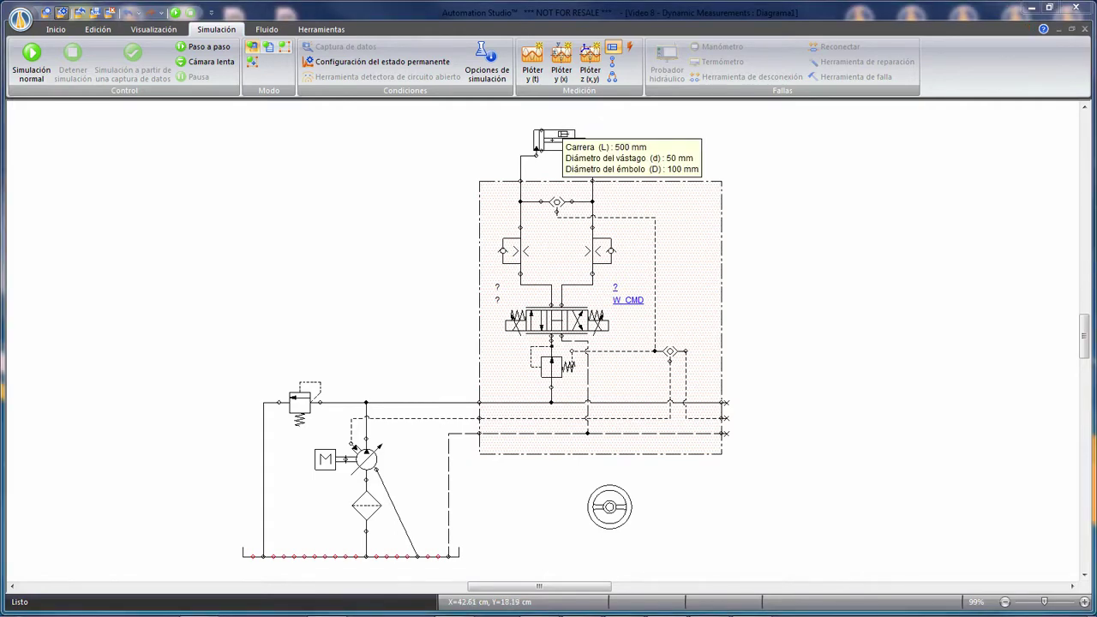
left_click(537, 146)
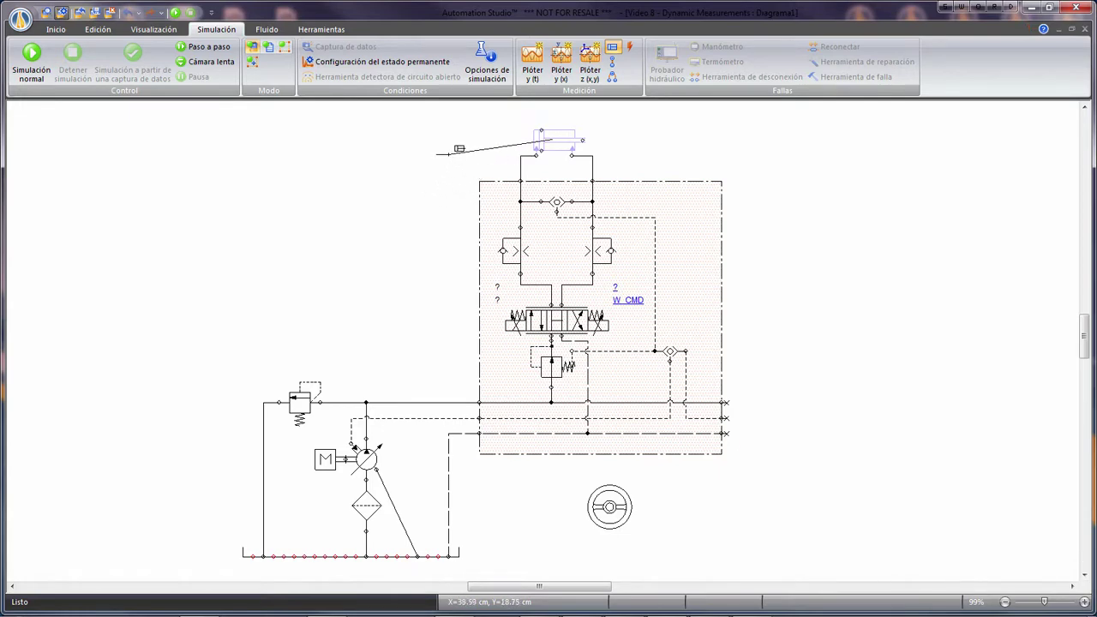
left_click(448, 153)
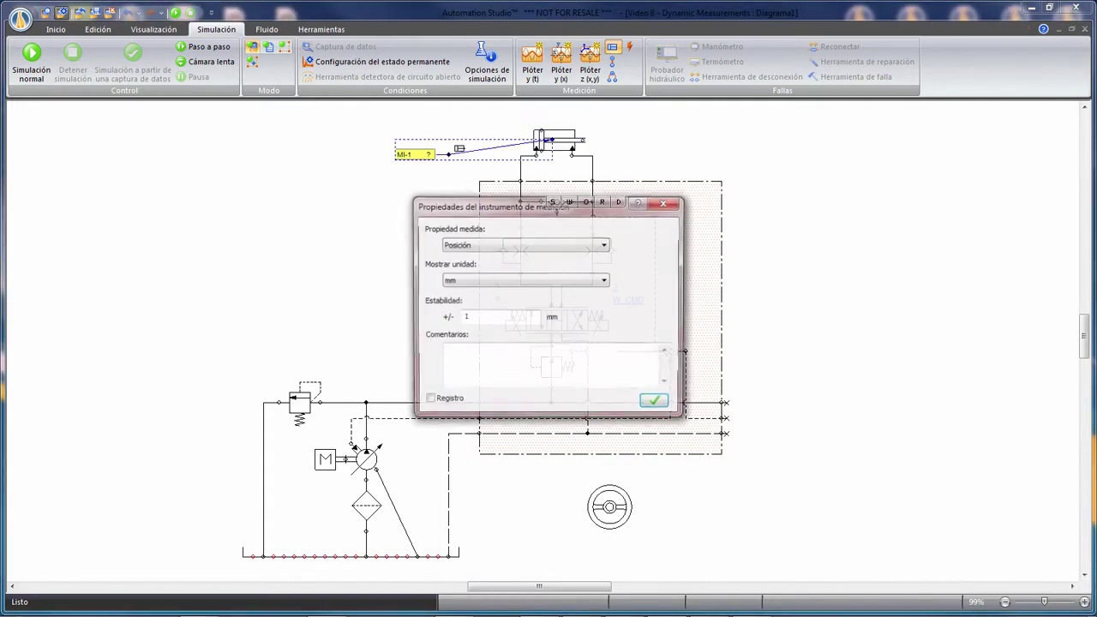
Step: Configure the cylinder instrument to measure Velocidad lineal in cm/s with a stability of 0.1 and Registro enabled
left_click(605, 246)
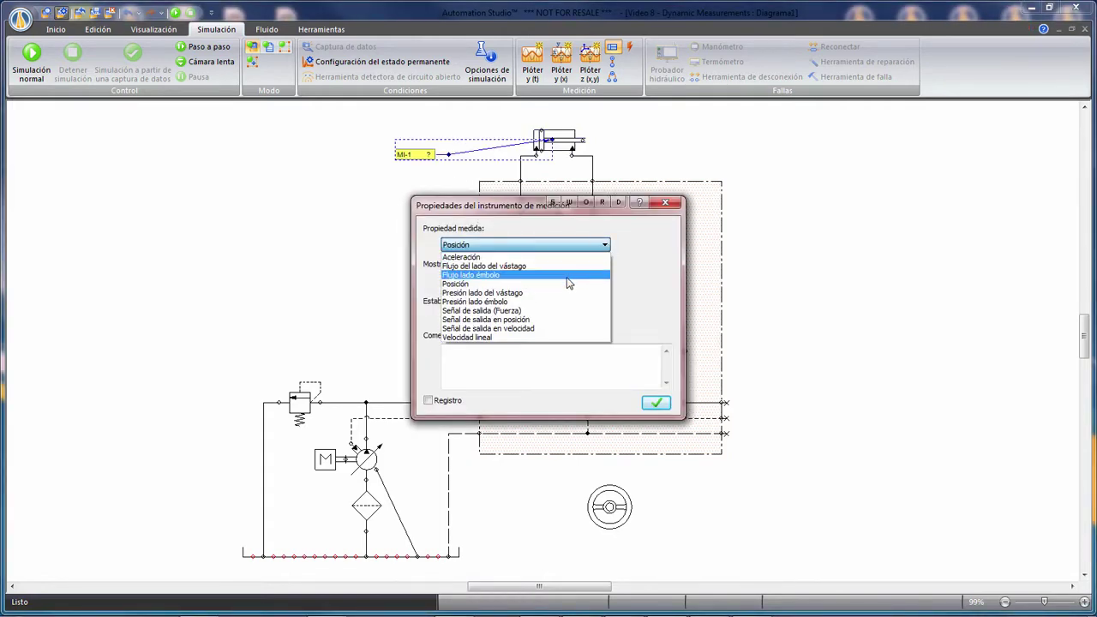
left_click(557, 338)
left_click(606, 282)
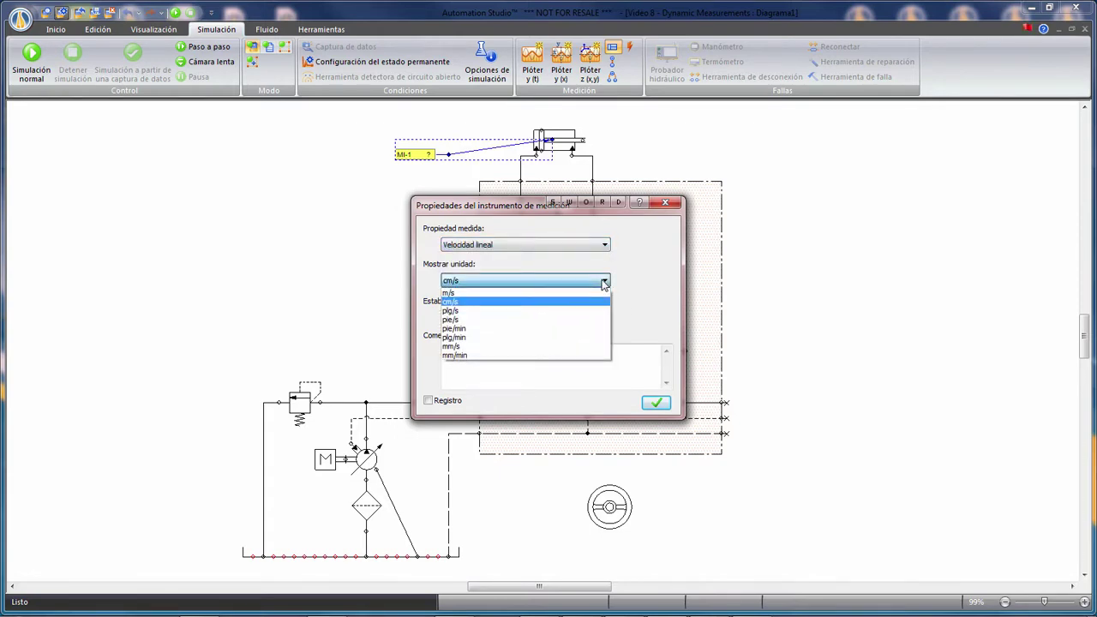
left_click(577, 291)
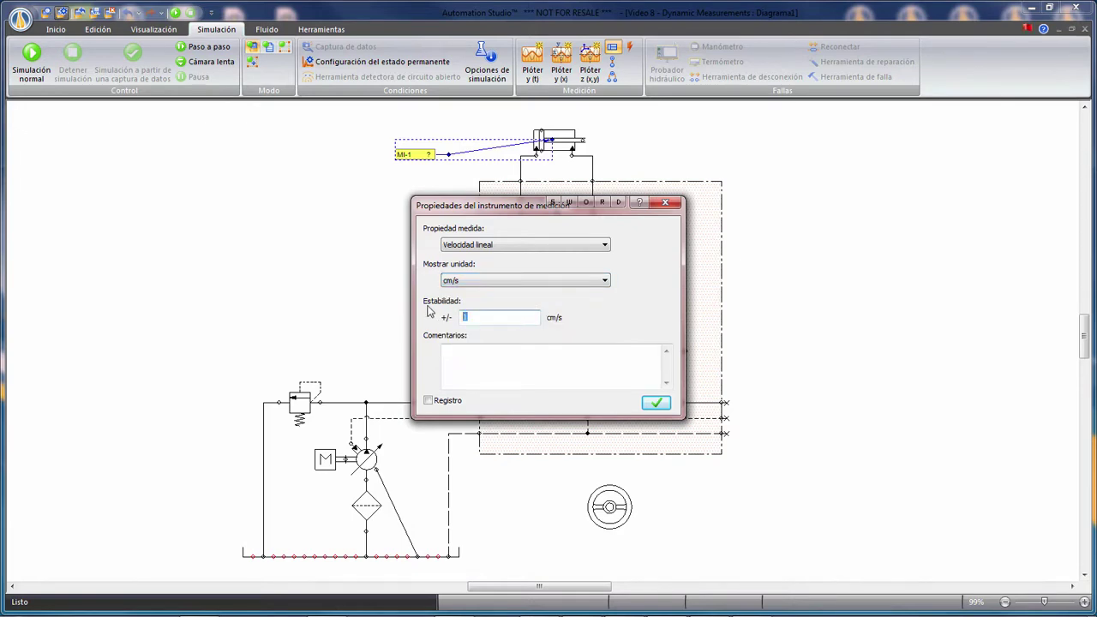
left_click(481, 360)
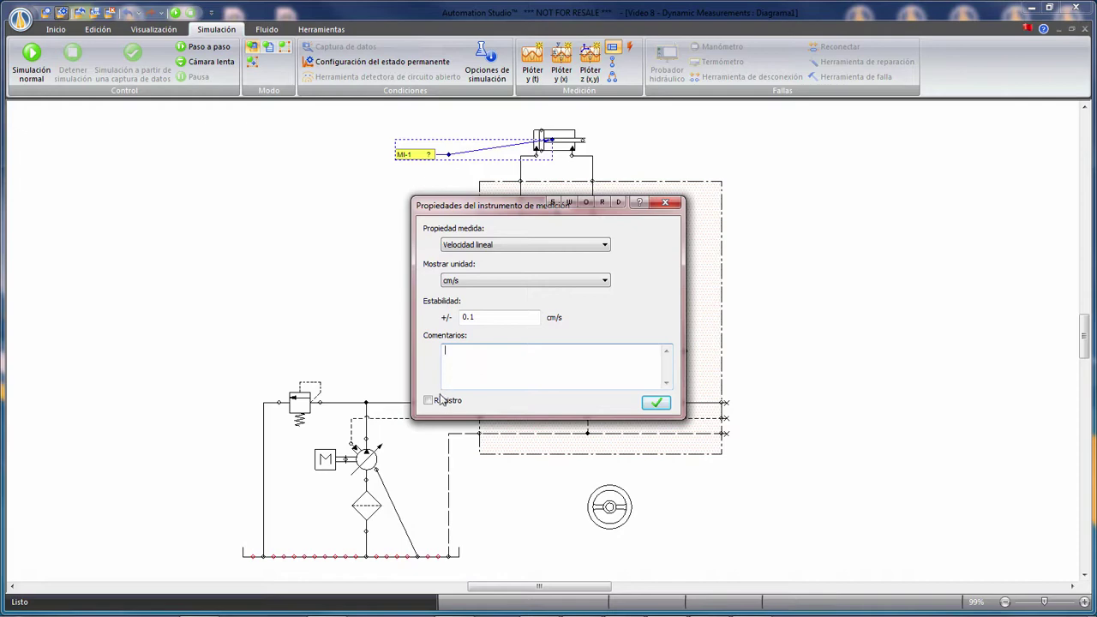
left_click(429, 401)
left_click(650, 405)
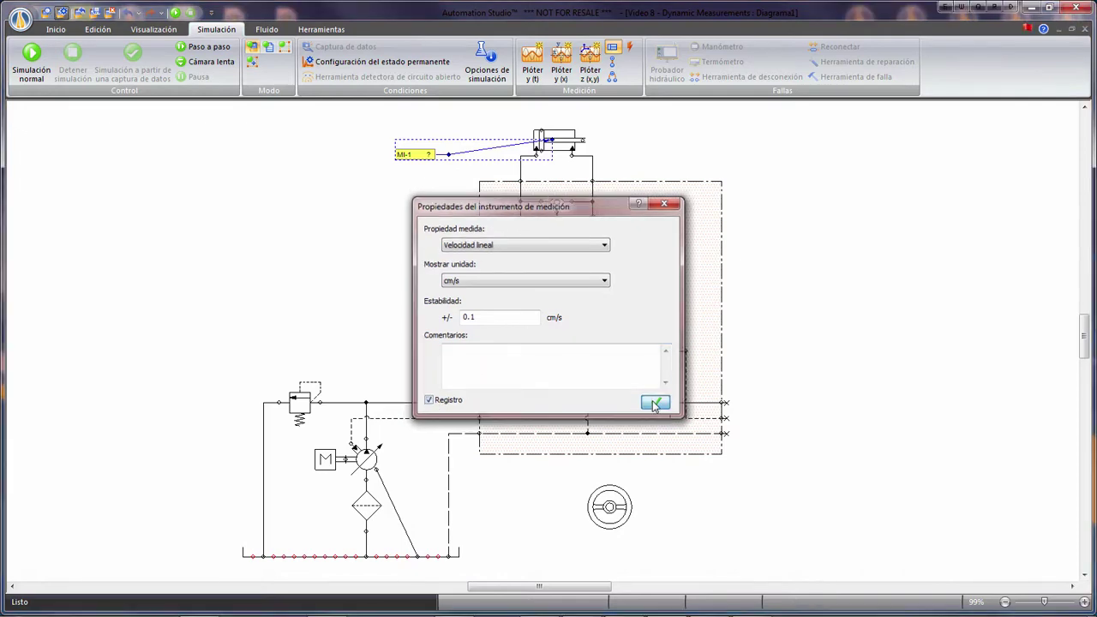
Step: Start the normal simulation and turn the steering wheel to an output of about -2.57
left_click(28, 64)
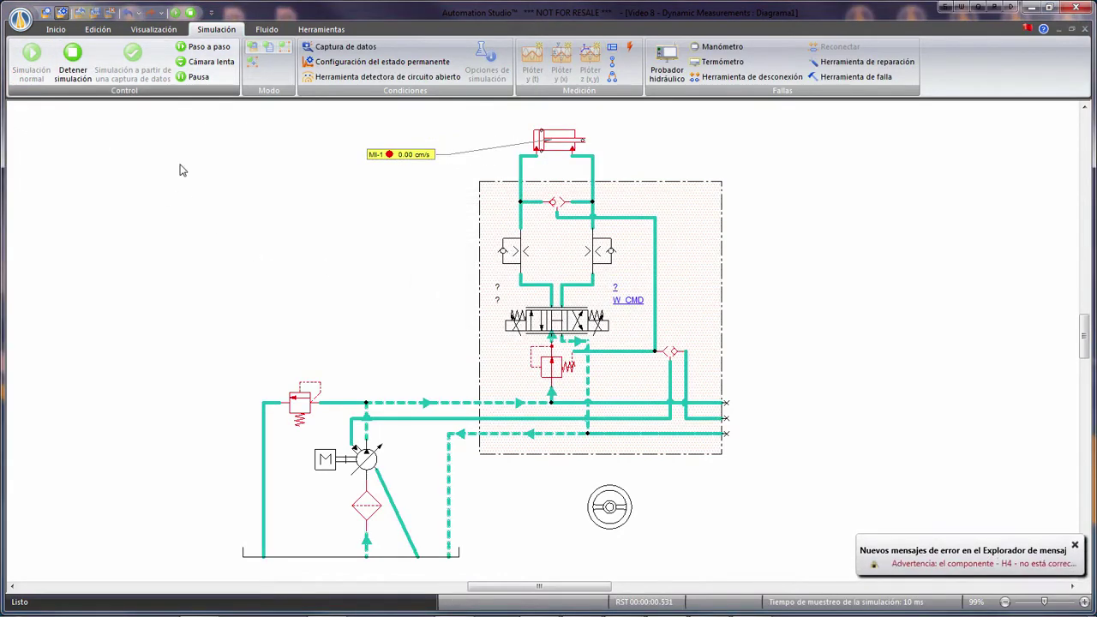
left_click(611, 508)
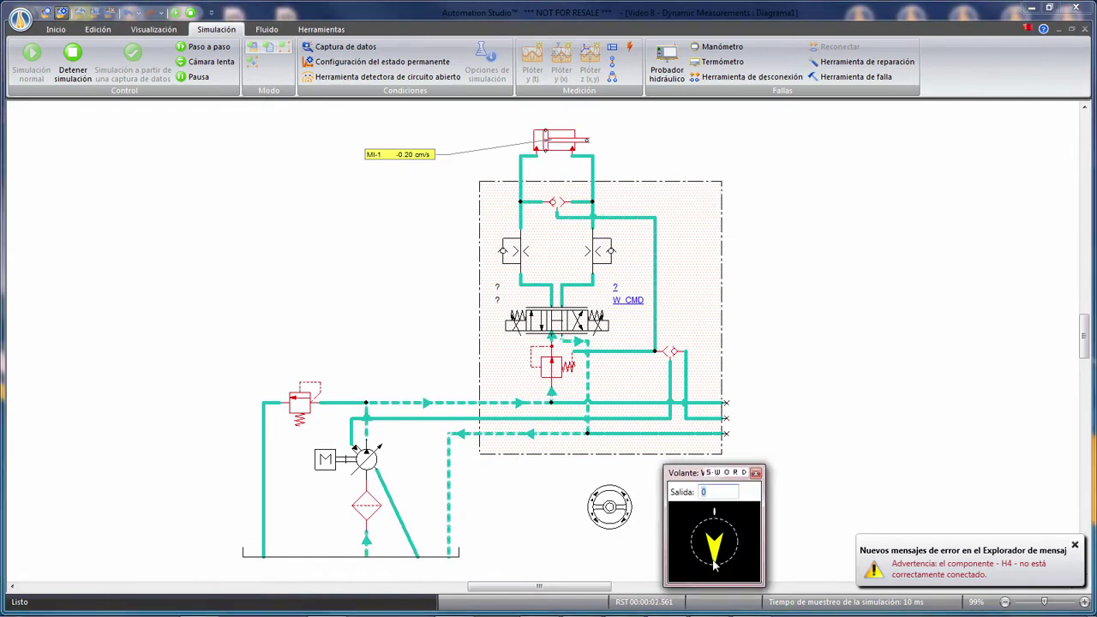
left_click_drag(720, 570, 732, 536)
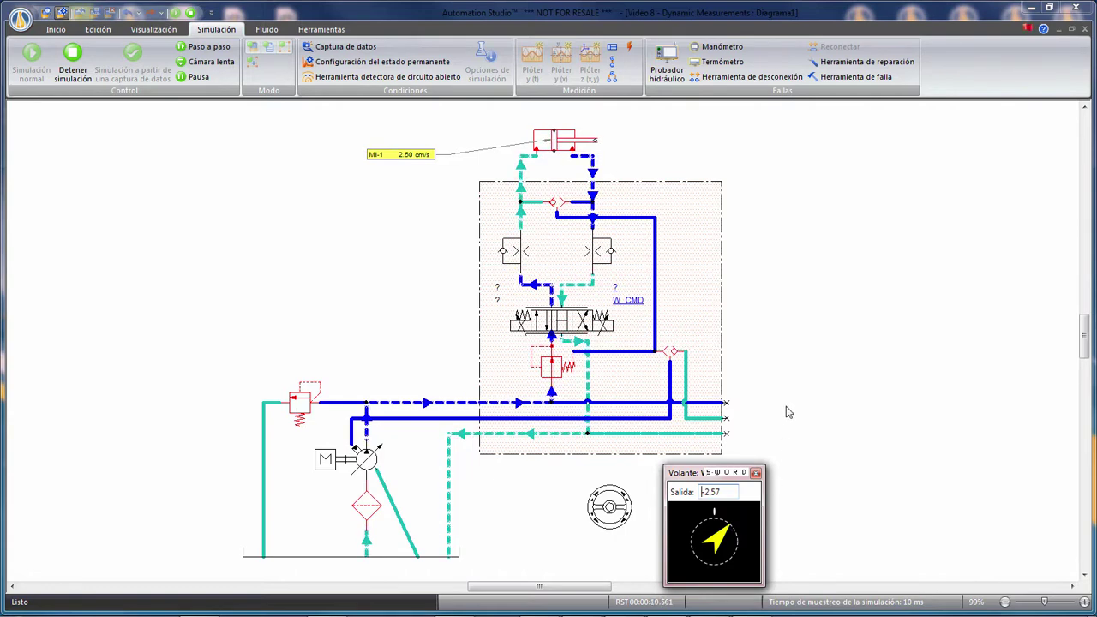
Step: Add a second dynamic measuring instrument to the cylinder, below the velocity label, measuring Posición in mm
left_click(614, 48)
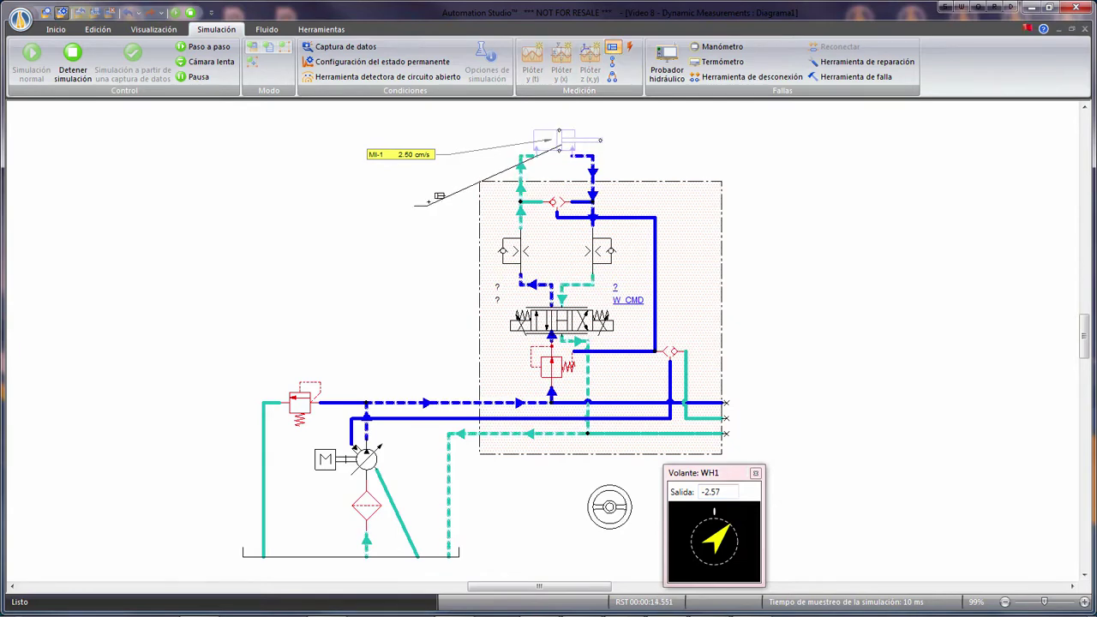
left_click(431, 197)
left_click(551, 249)
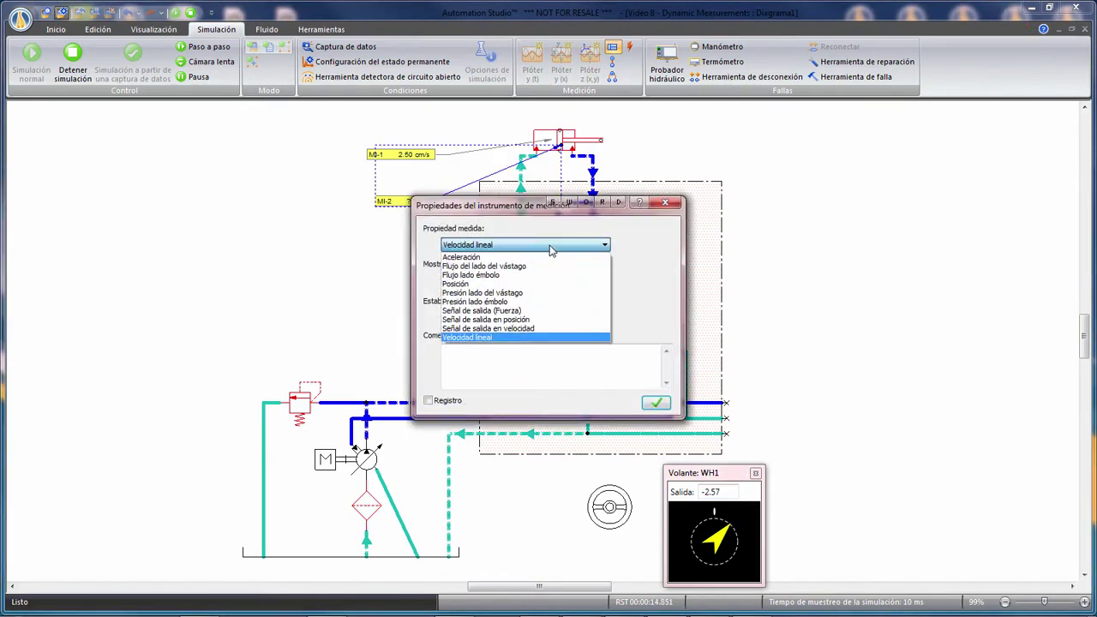
left_click(514, 284)
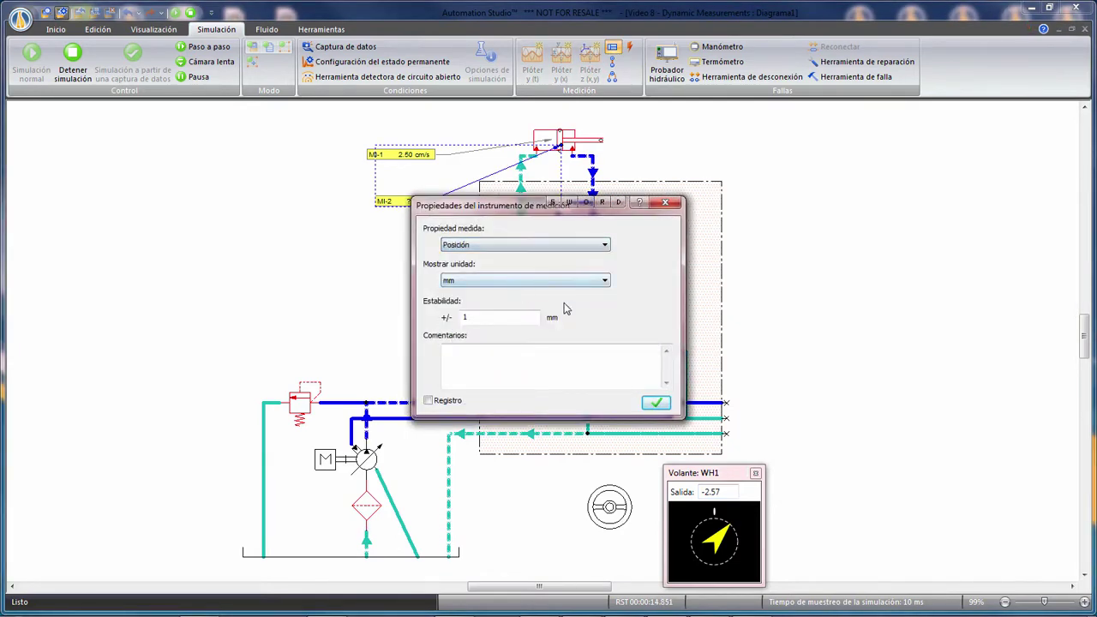
left_click(604, 281)
left_click(605, 282)
left_click(656, 403)
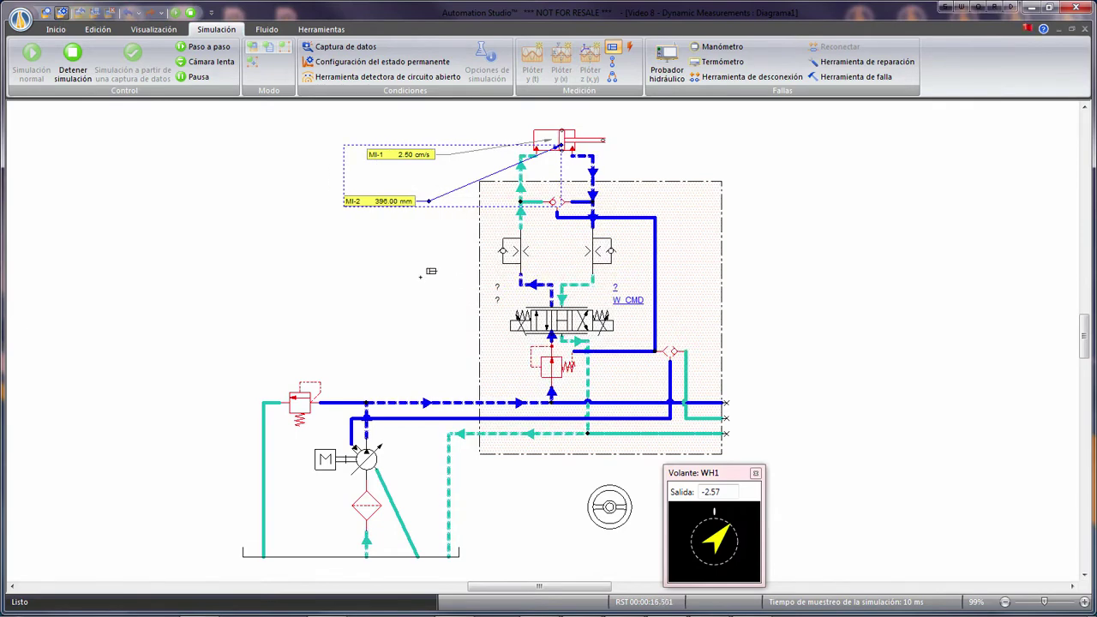
left_click(431, 271)
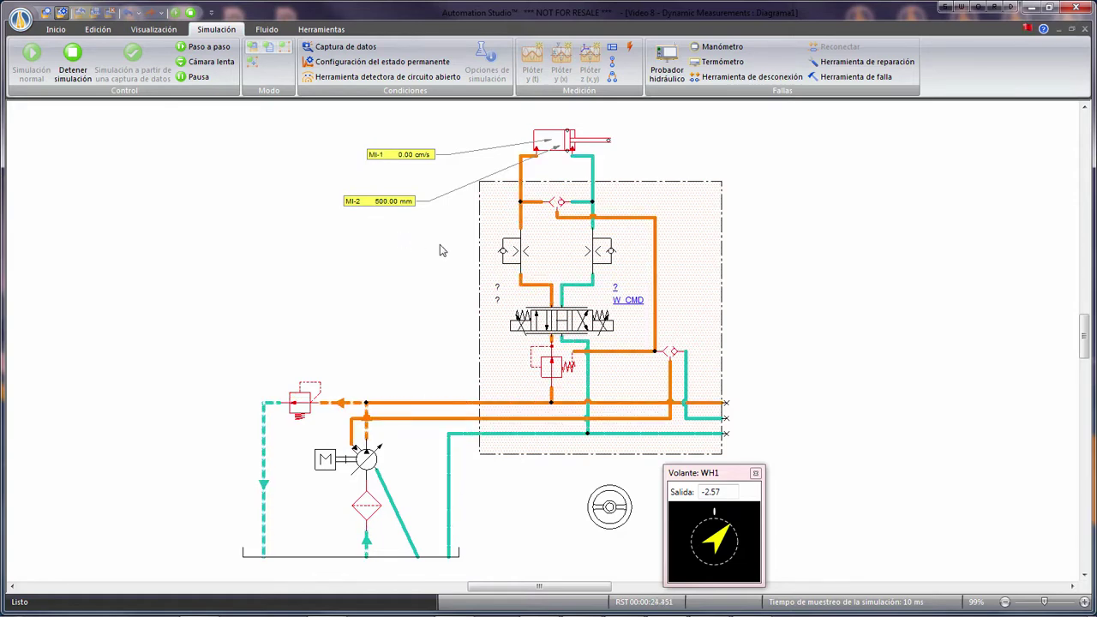
Step: Add a hydraulic measuring instrument at the pump outlet junction, measuring Presión in bar
left_click(613, 64)
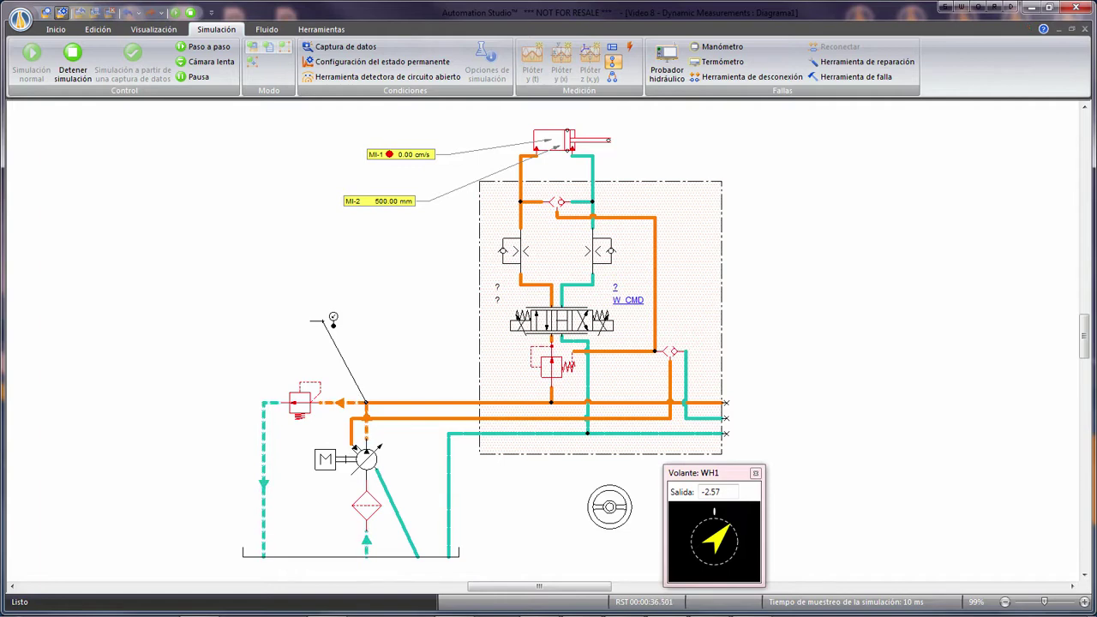
left_click(324, 321)
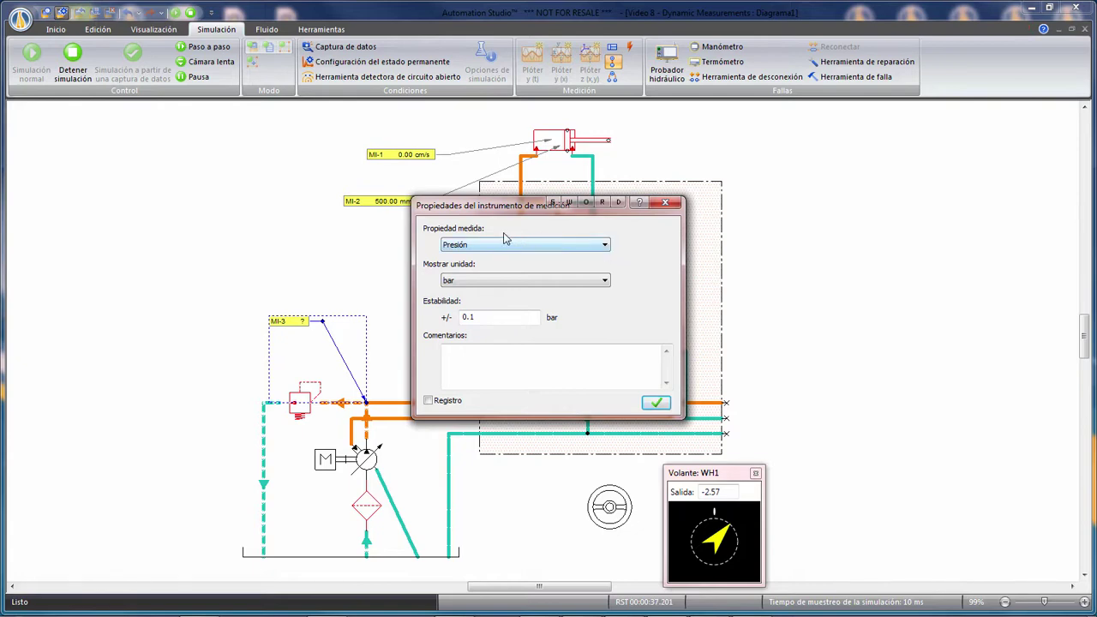
left_click(605, 246)
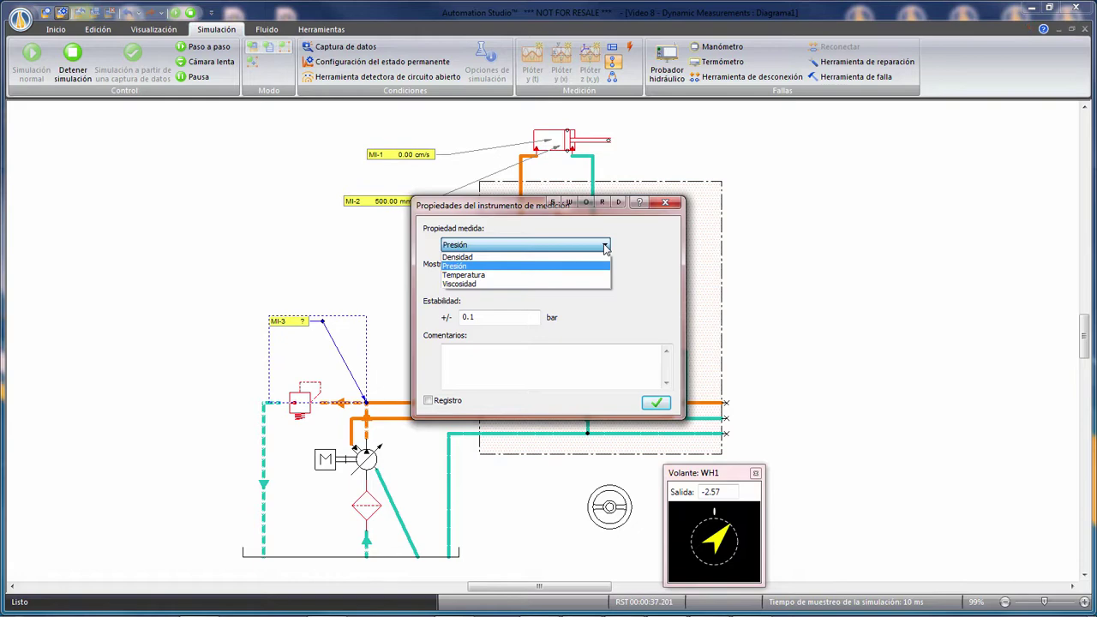
left_click(605, 248)
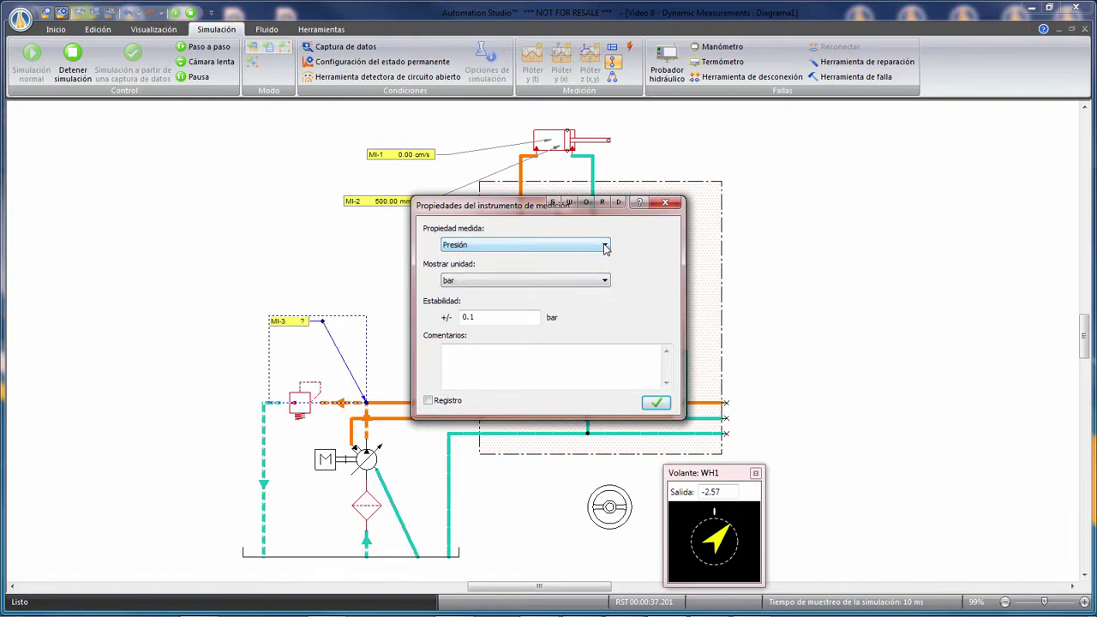
left_click(655, 403)
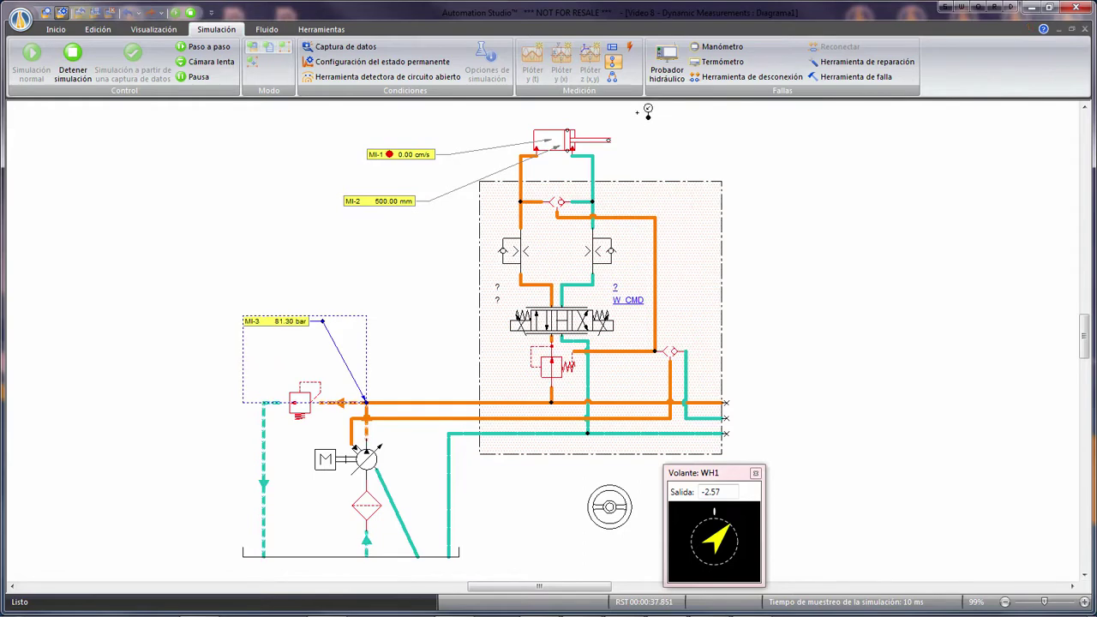
key("Escape")
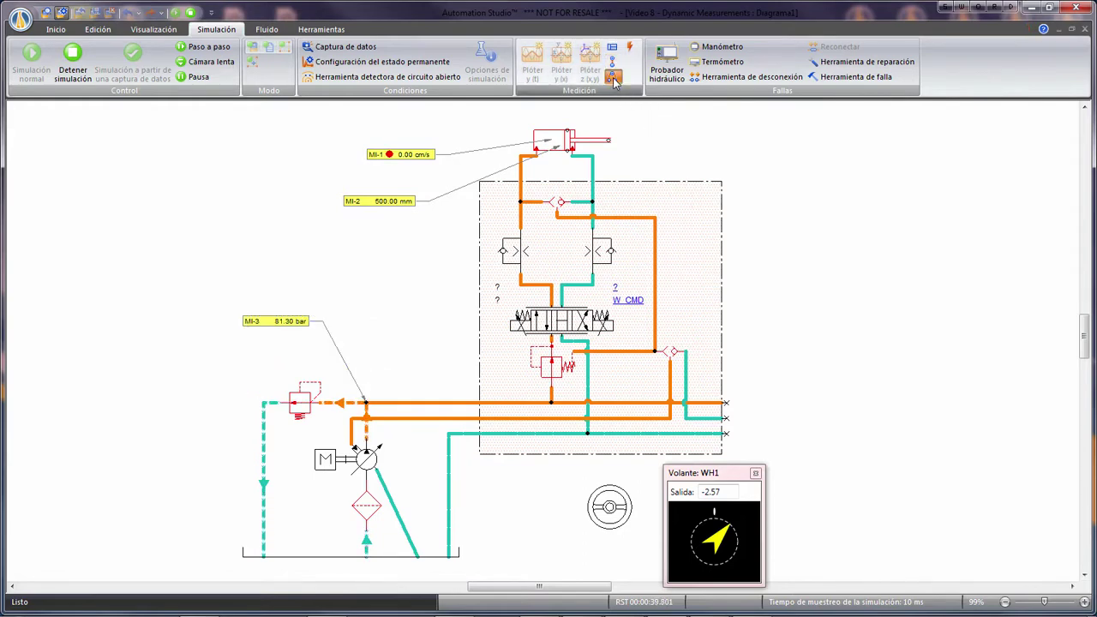
Step: Add a recorded Presión diferencial instrument in bar between the valve block's supply junction and the piston-side cylinder line at the block's edge
left_click(613, 76)
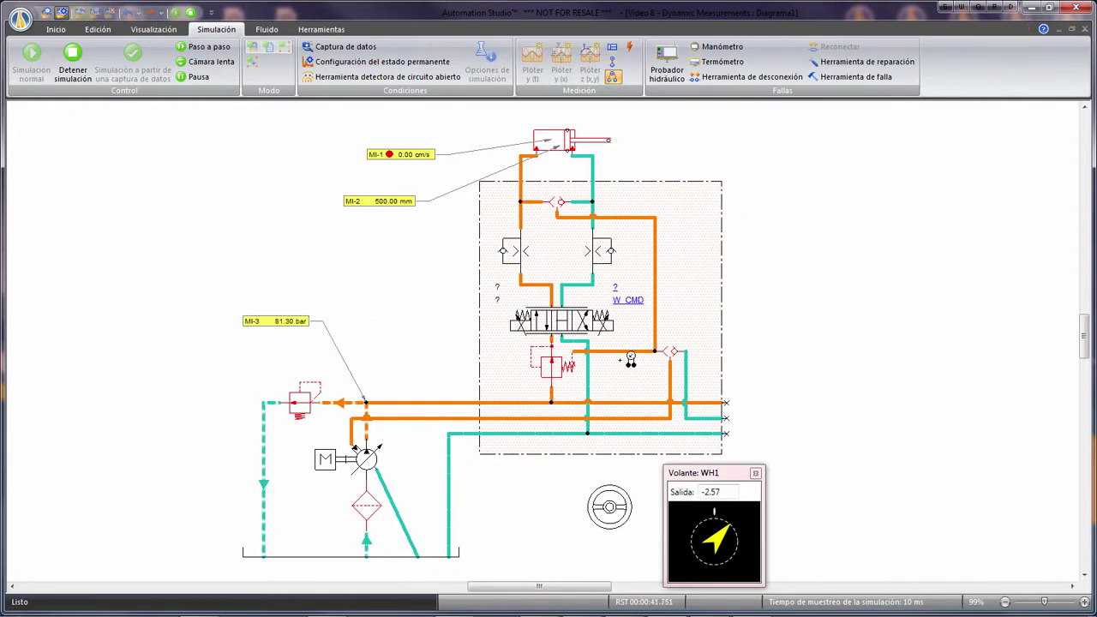
left_click(553, 402)
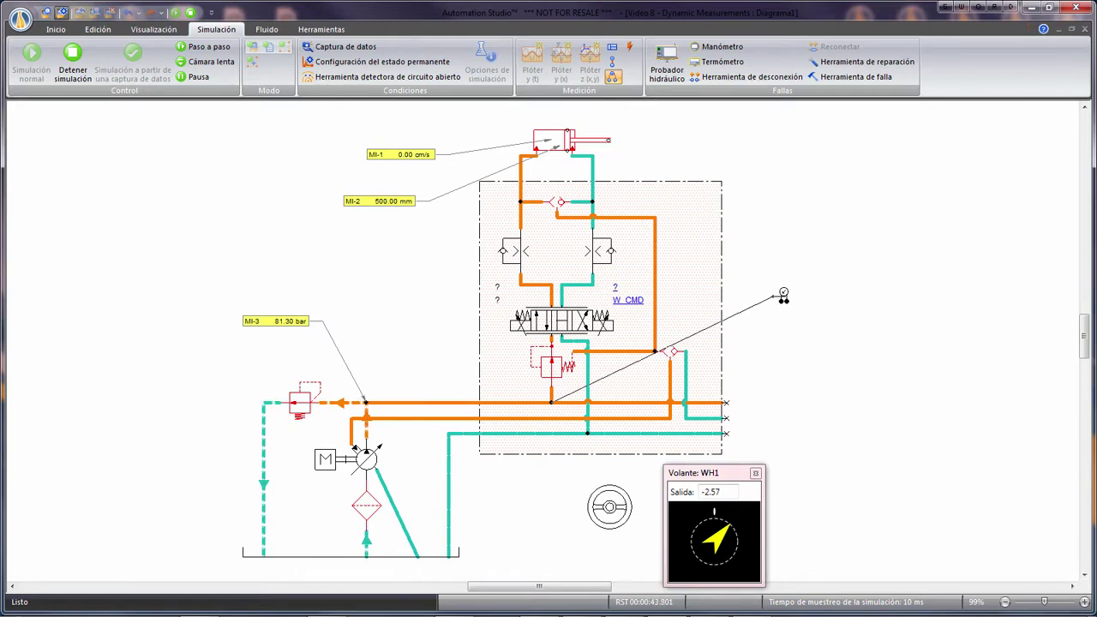
left_click(774, 296)
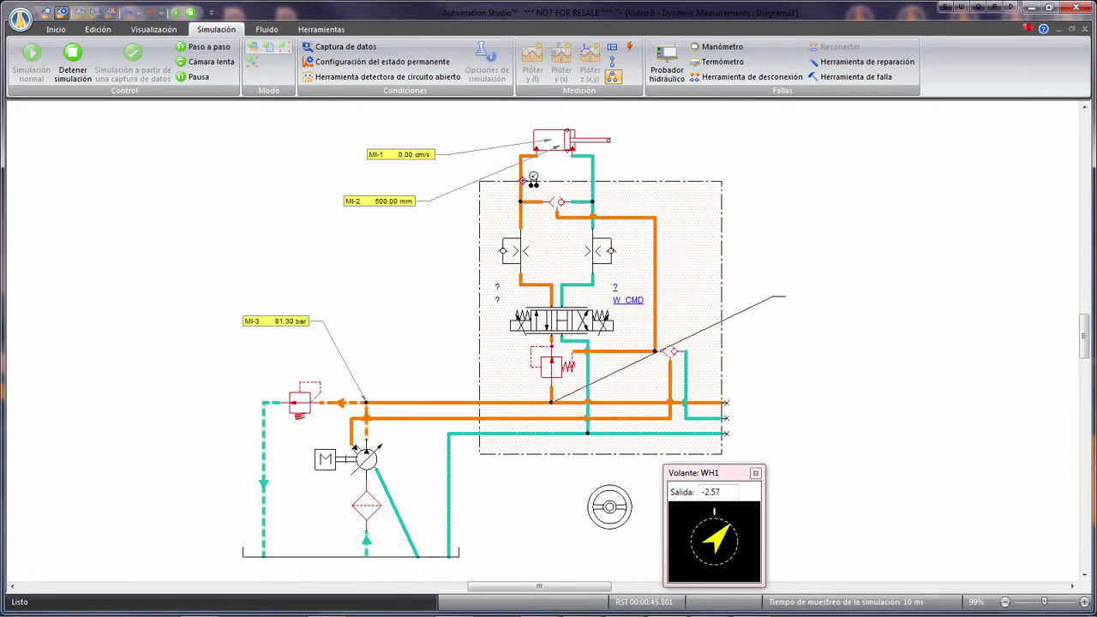
left_click(523, 181)
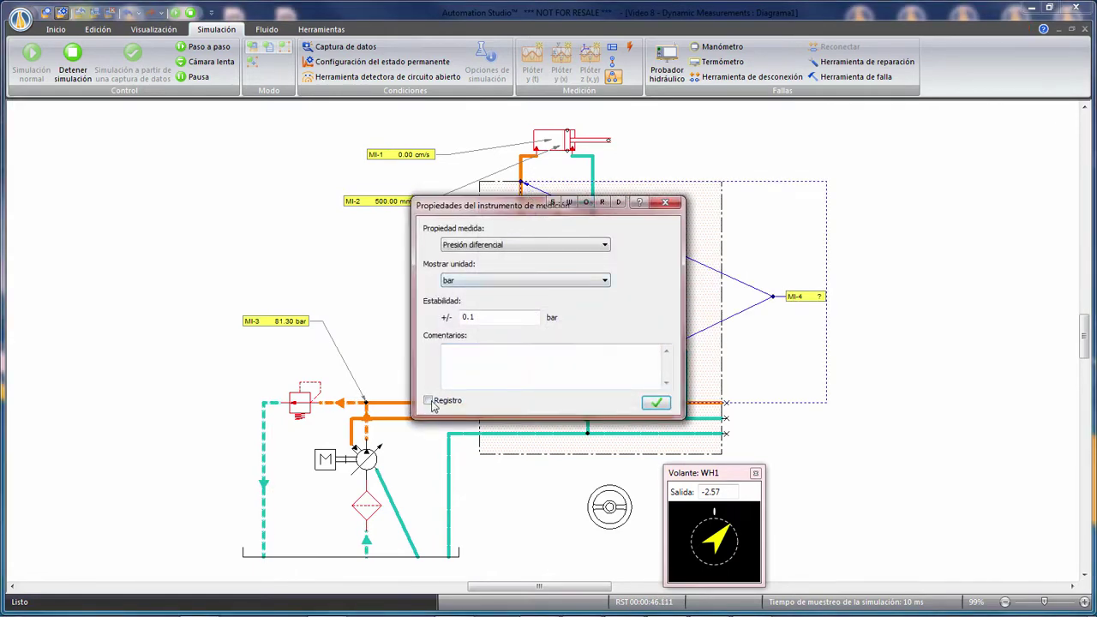
left_click(658, 404)
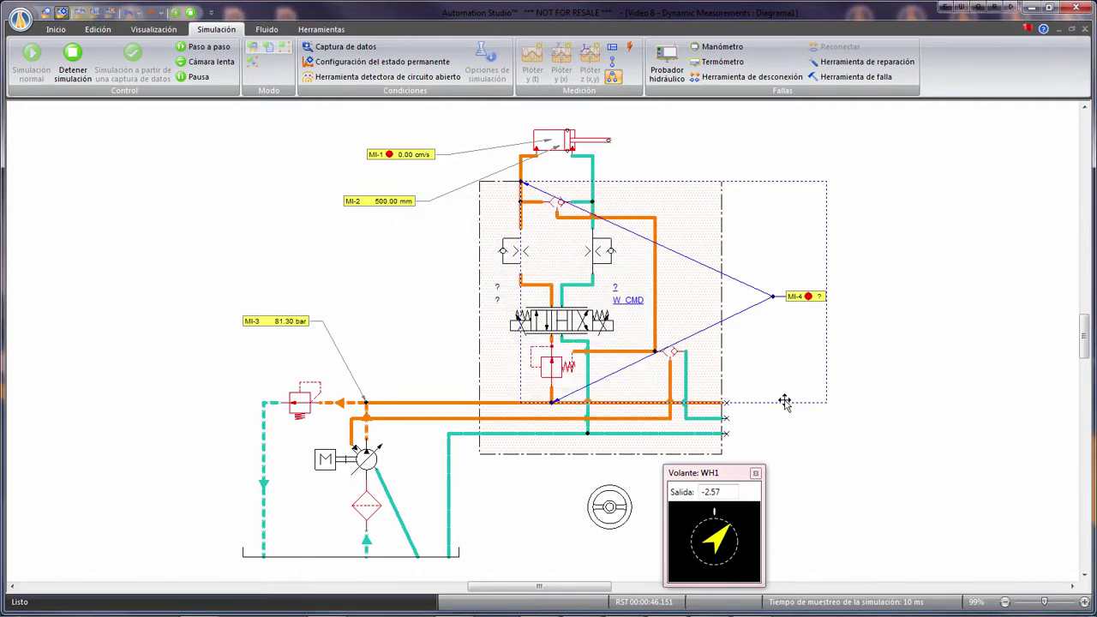
Step: Turn the steering wheel the opposite way to an output of about 2.33 and deselect the differential pressure instrument
left_click_drag(721, 538, 682, 526)
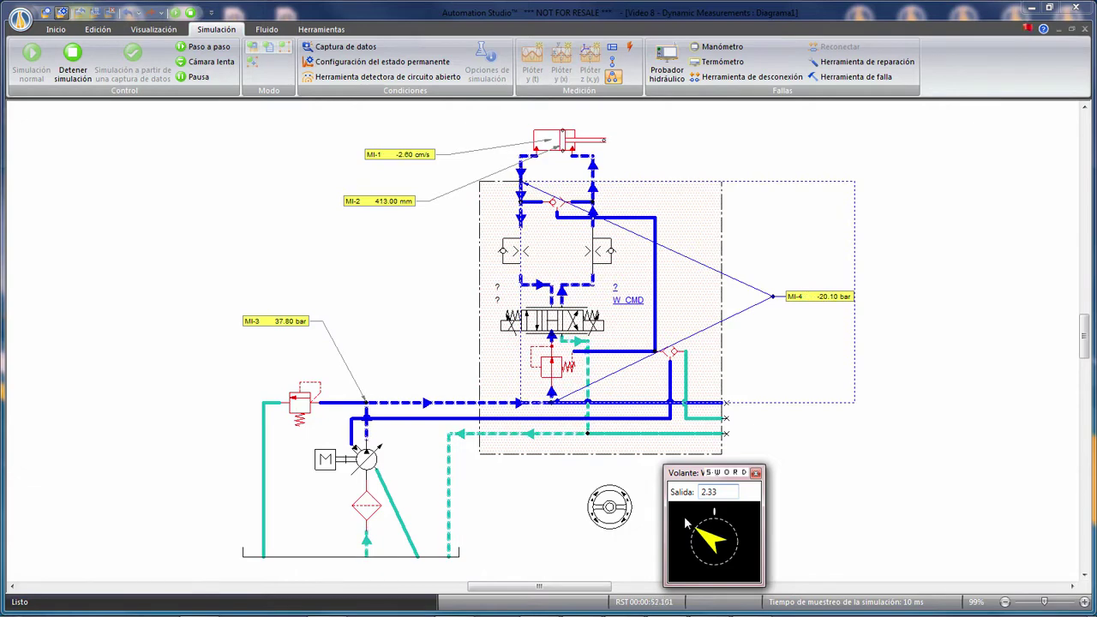
left_click(814, 453)
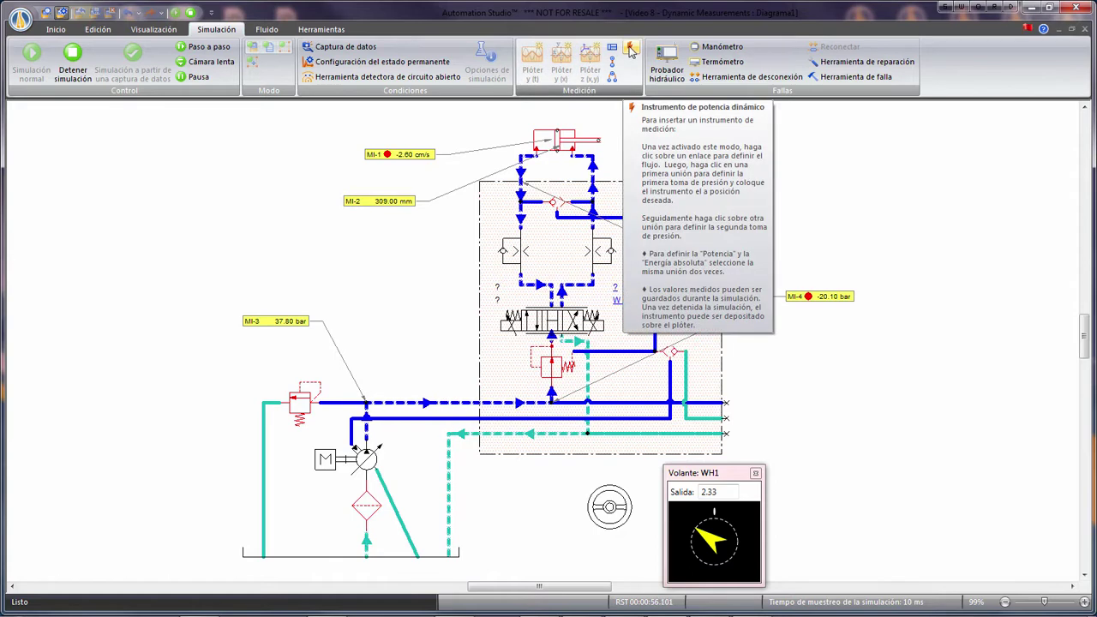
Step: Place a dynamic power instrument on the pump supply line, with pressure taps at the valve block's inlet and its piston-side cylinder port
left_click(631, 50)
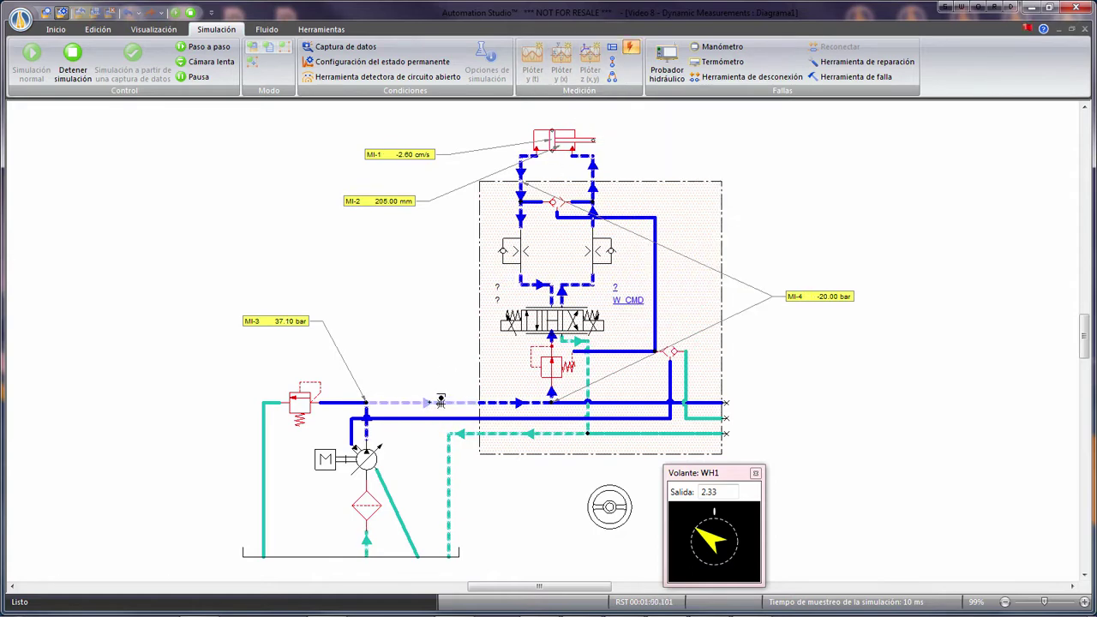
left_click(485, 402)
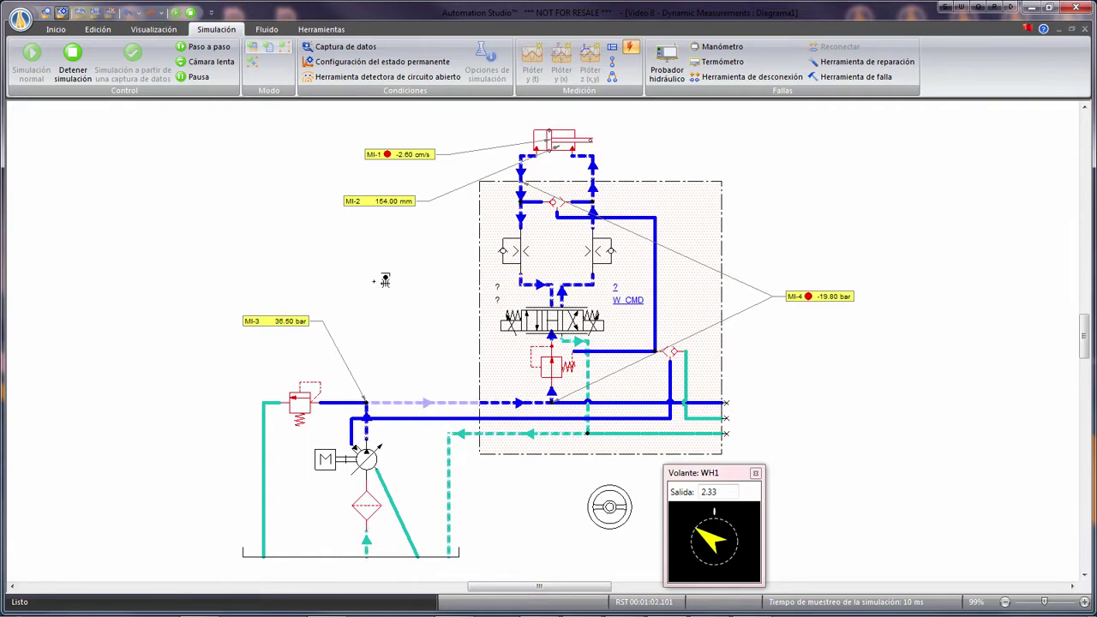
left_click(369, 285)
left_click(324, 284)
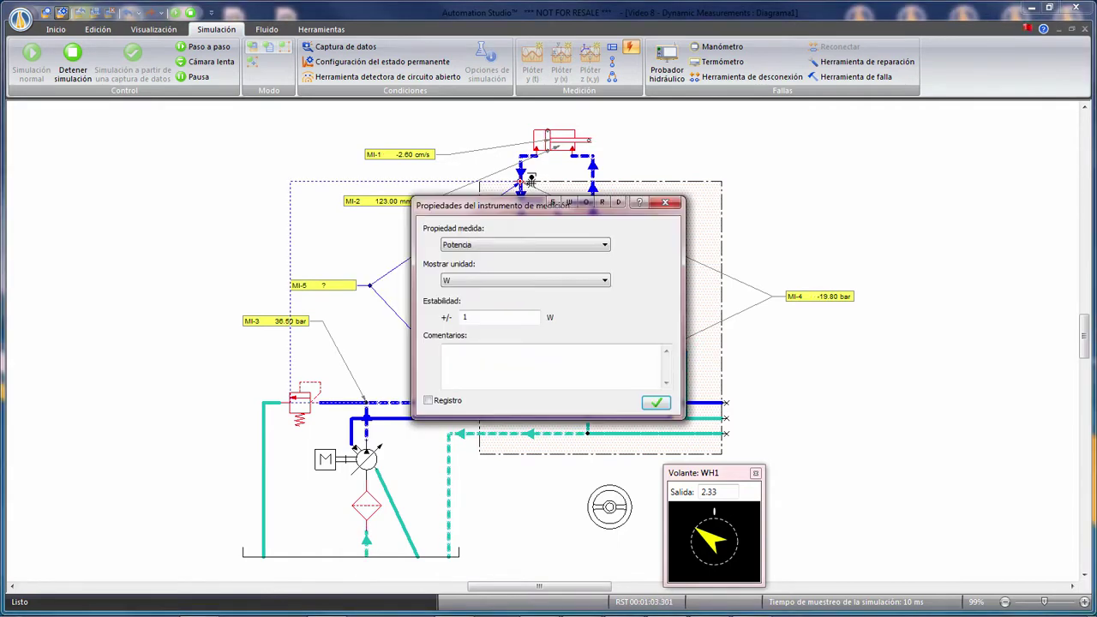
Step: Configure the power instrument to measure Potencia with kW as the displayed unit
left_click(591, 245)
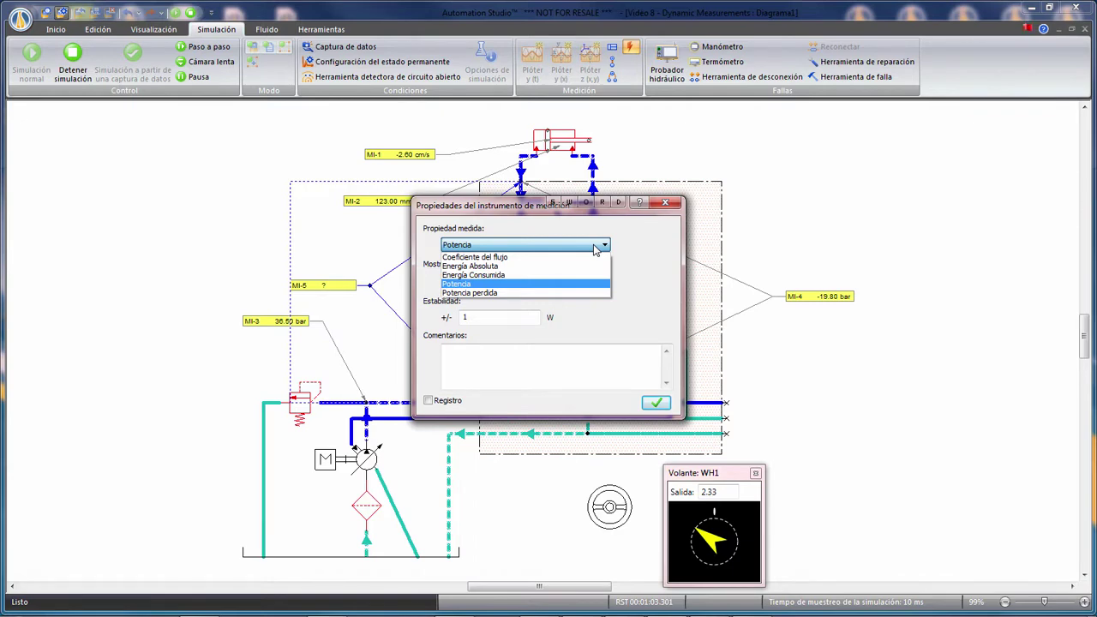
left_click(531, 284)
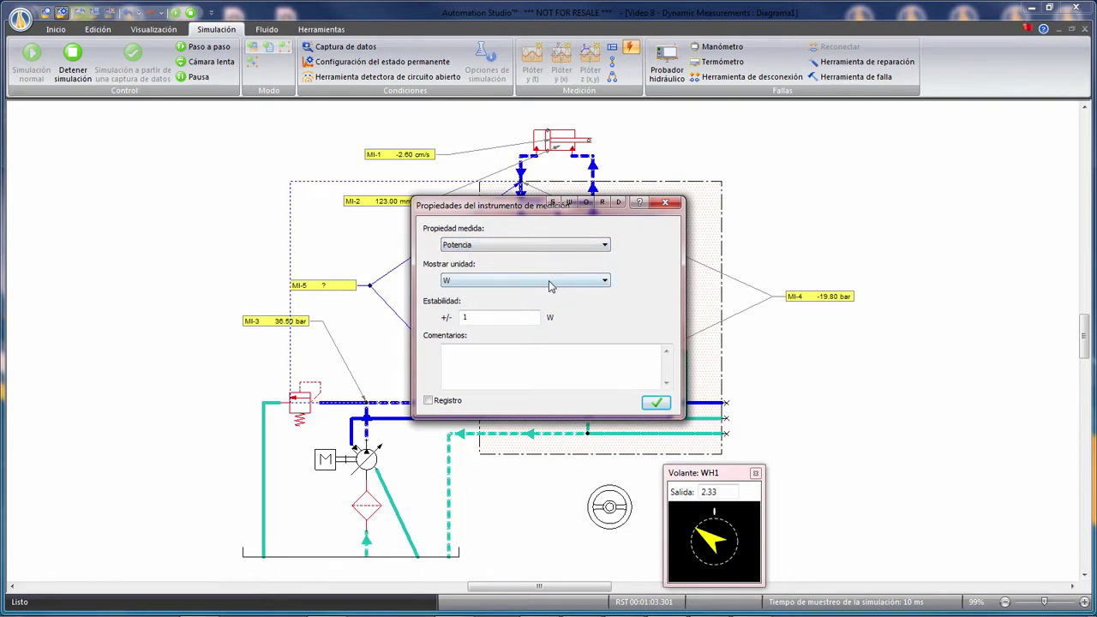
left_click(550, 287)
left_click(552, 295)
left_click(655, 402)
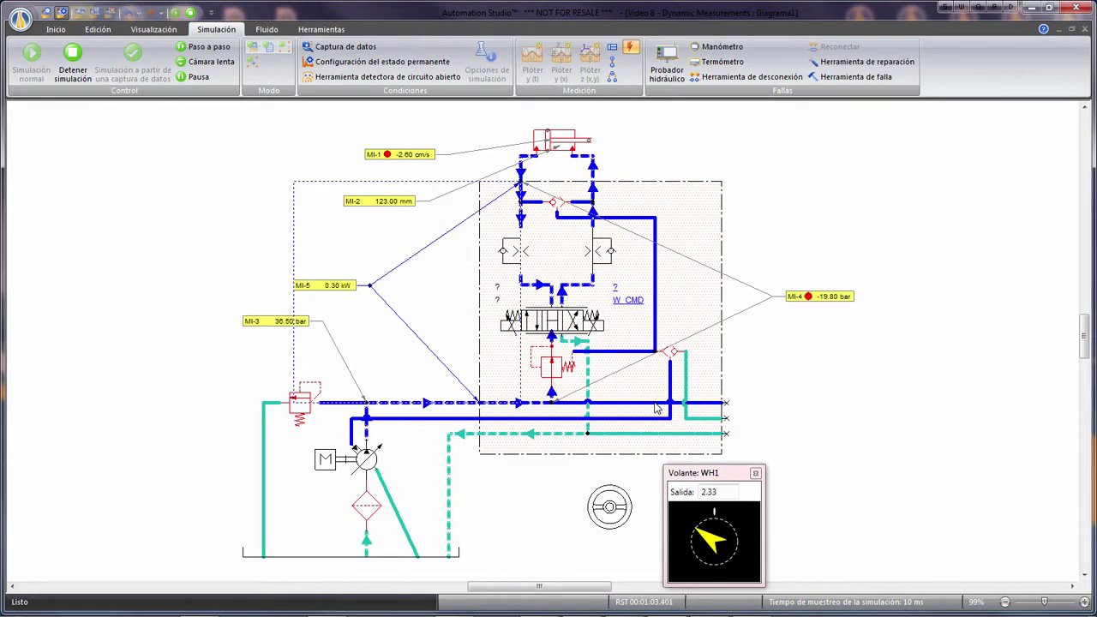
Step: Run the simulation in slow motion with the steering wheel turned to an output of about -3.68, and stop it
mouse_move(708, 536)
left_mouse_down()
mouse_move(738, 540)
mouse_move(714, 522)
left_mouse_up()
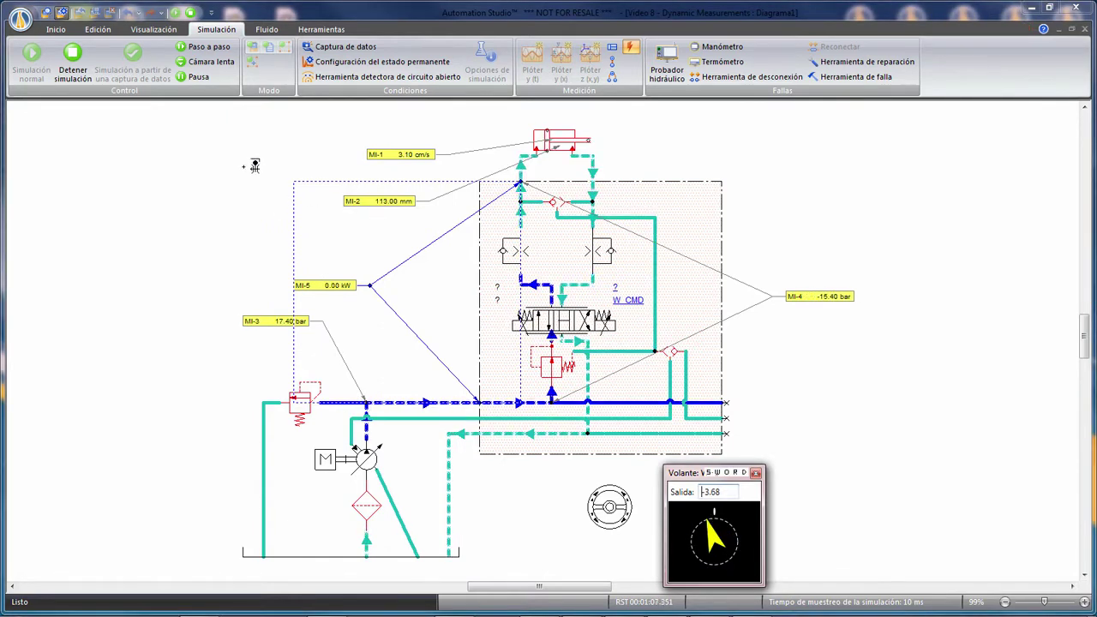
left_click(214, 76)
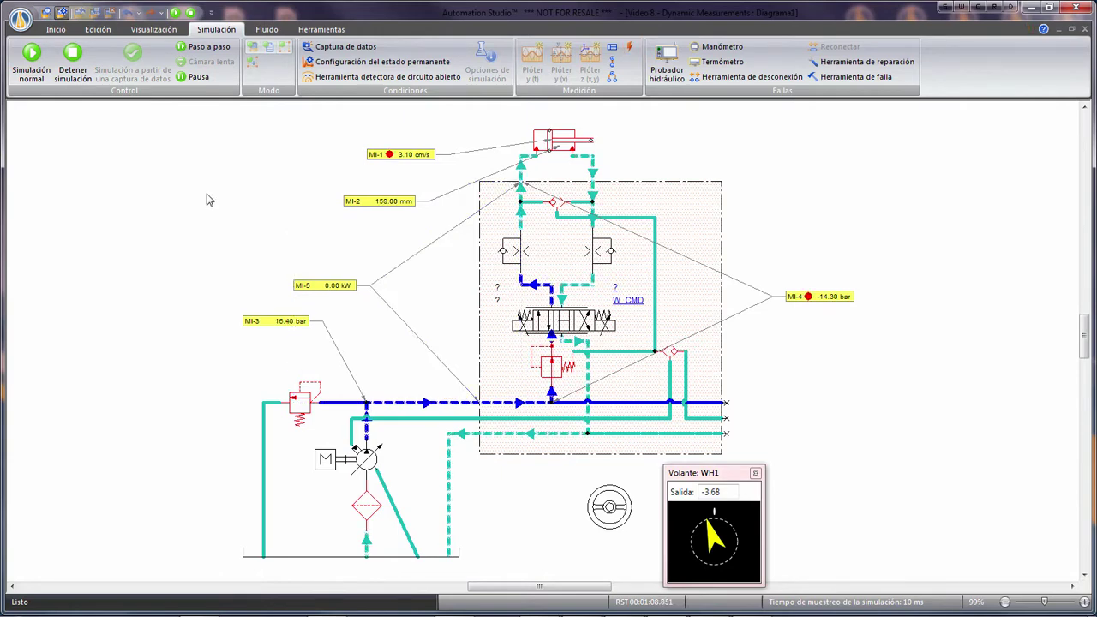
left_click(74, 71)
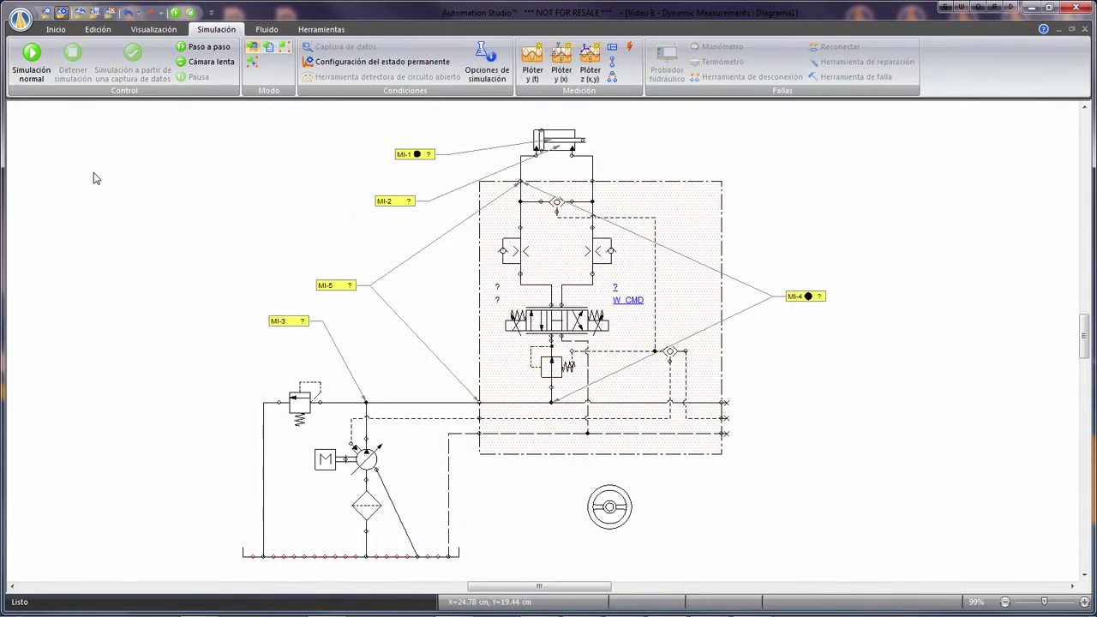
Step: Open a y(t) plotter and add the curves of the linear velocity instrument MI-1 and the position instrument MI-2
left_click(531, 70)
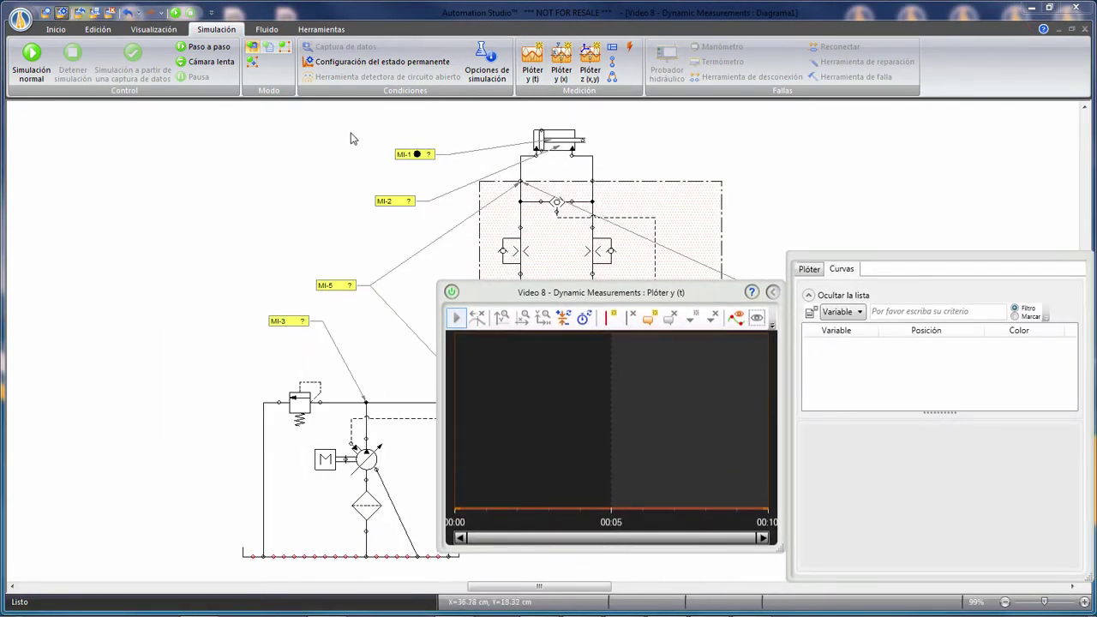
left_click_drag(415, 157, 552, 401)
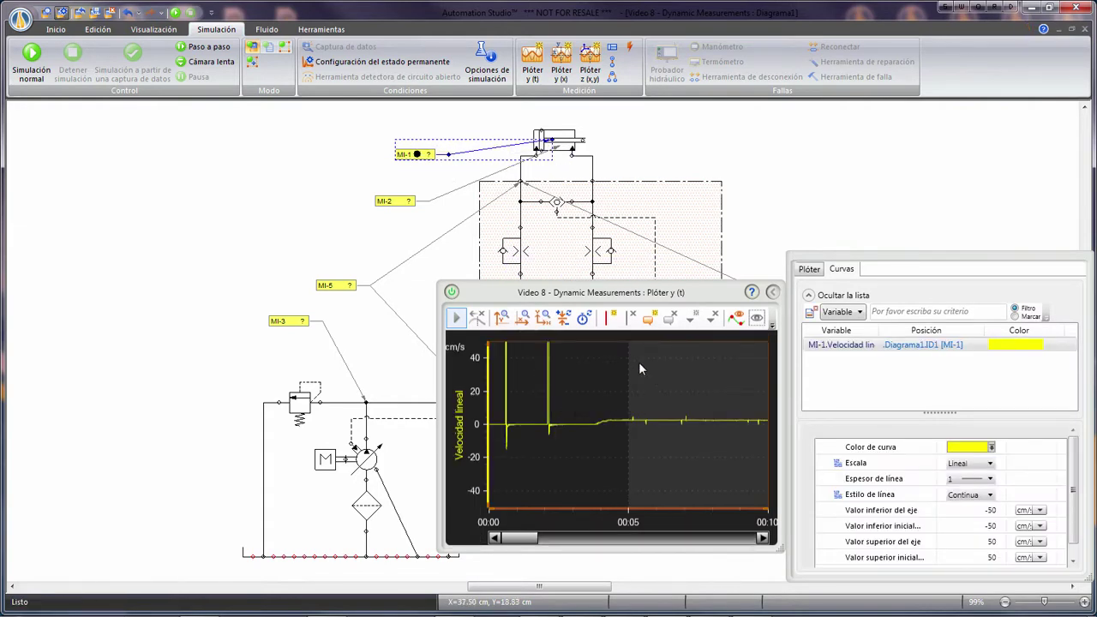
left_click_drag(403, 200, 624, 419)
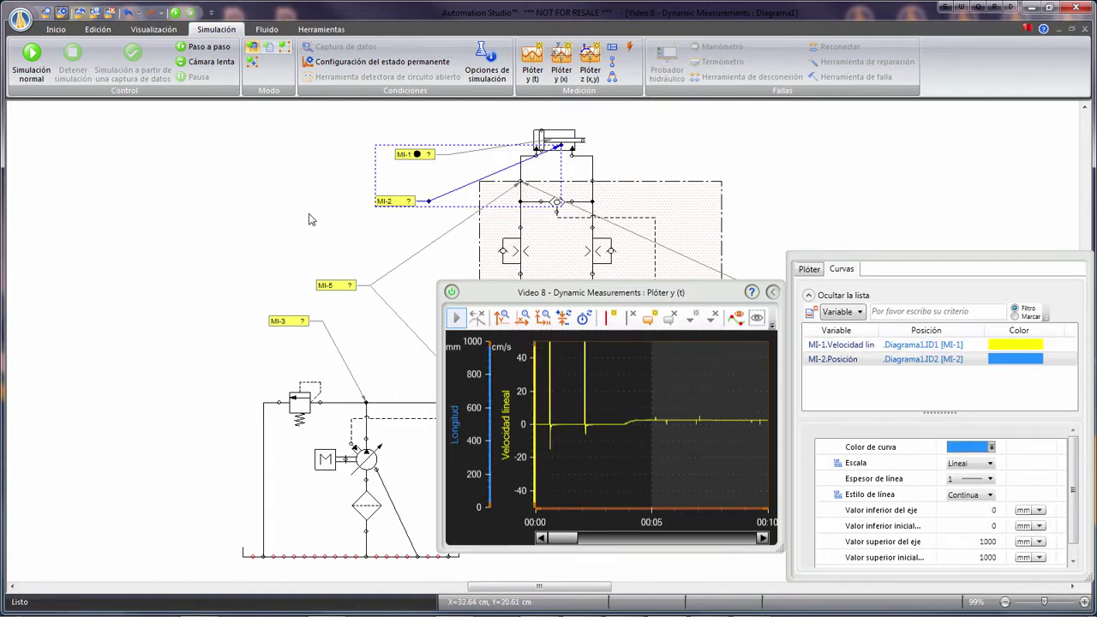
Step: Start the normal simulation and turn the steering wheel to an output of about -2.33, moving the plotter clear of it
left_click(31, 60)
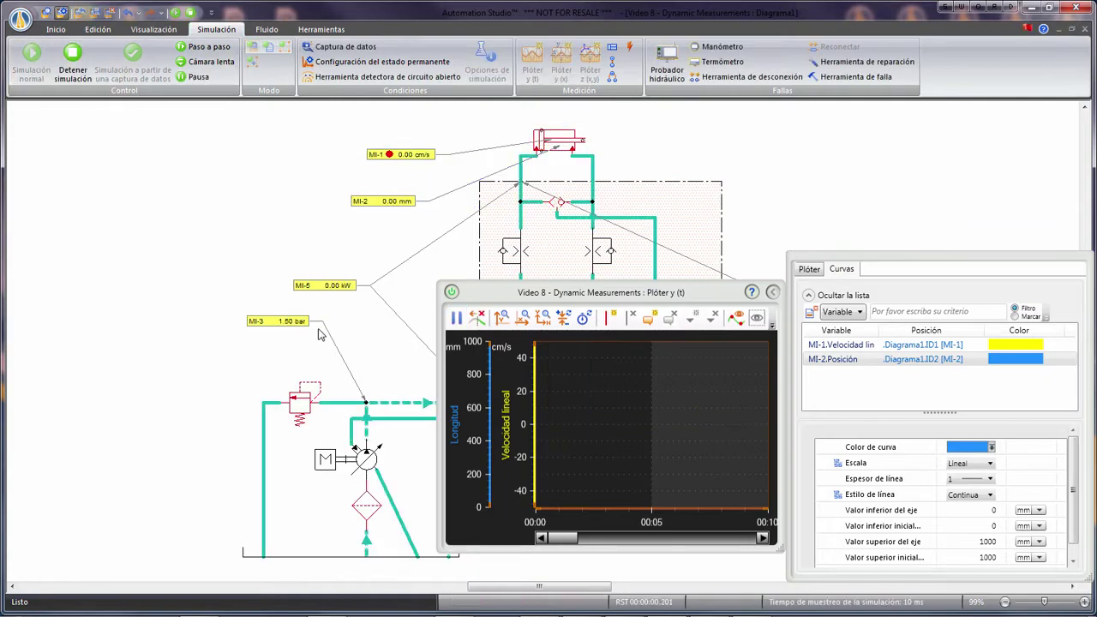
left_click_drag(574, 302, 577, 197)
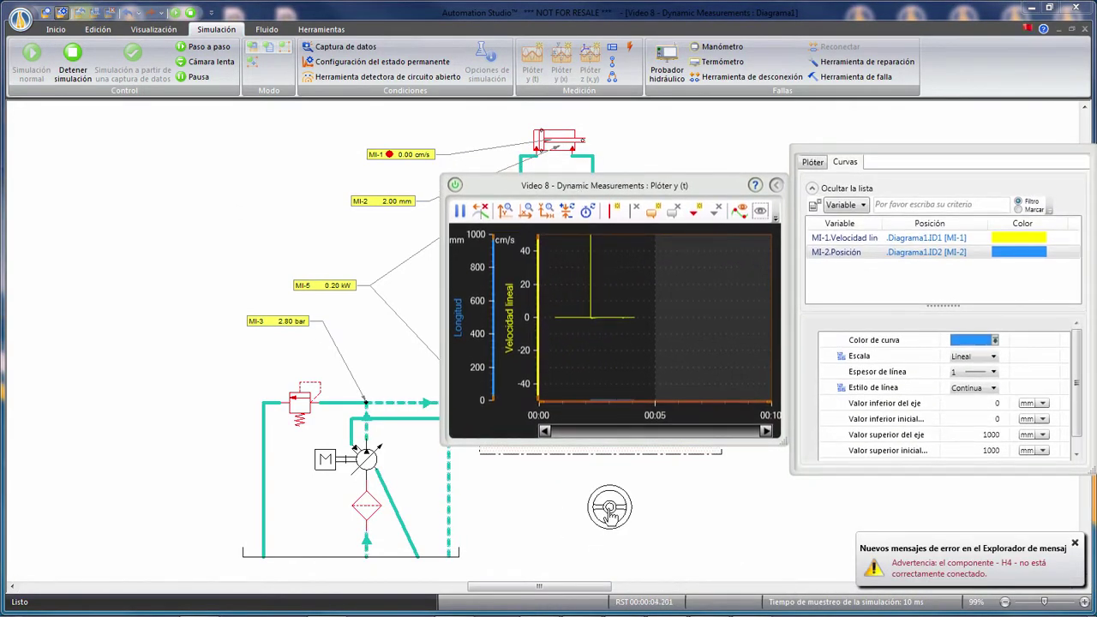
left_click(611, 514)
left_click_drag(710, 553, 726, 529)
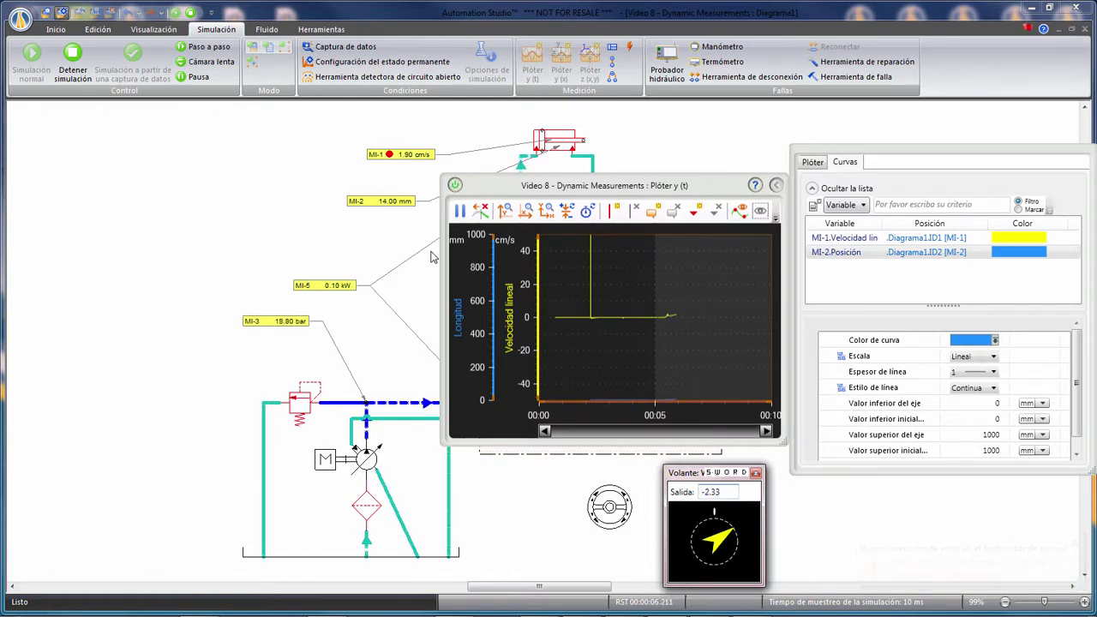
Step: Enable Registro for the position instrument MI-2 during the run and stop the simulation
double_click(371, 212)
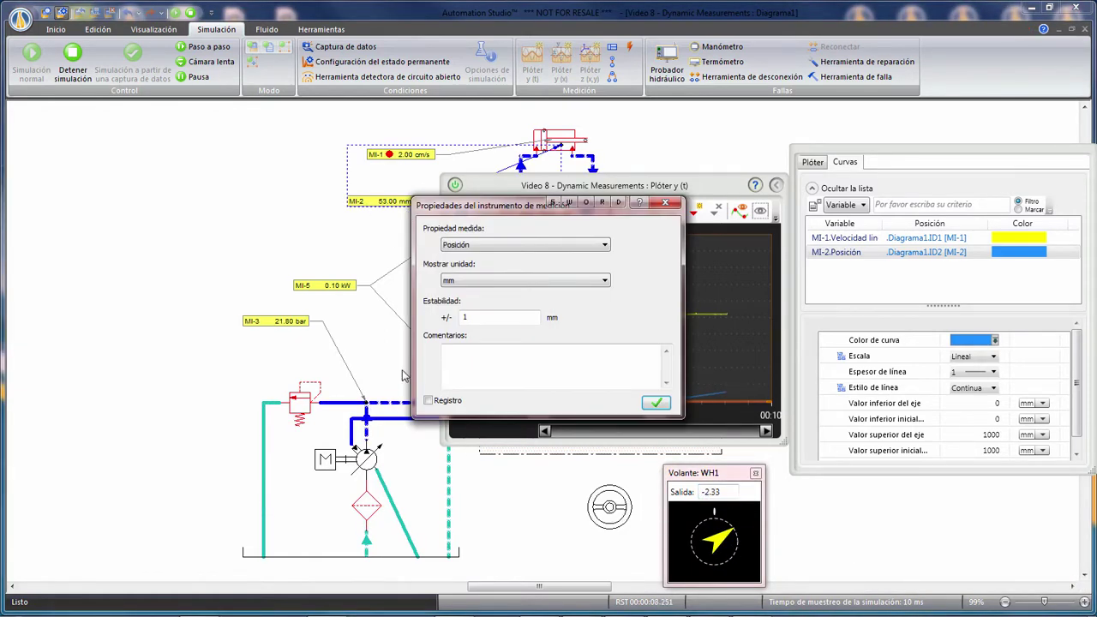
left_click(656, 402)
left_click_drag(699, 196, 683, 256)
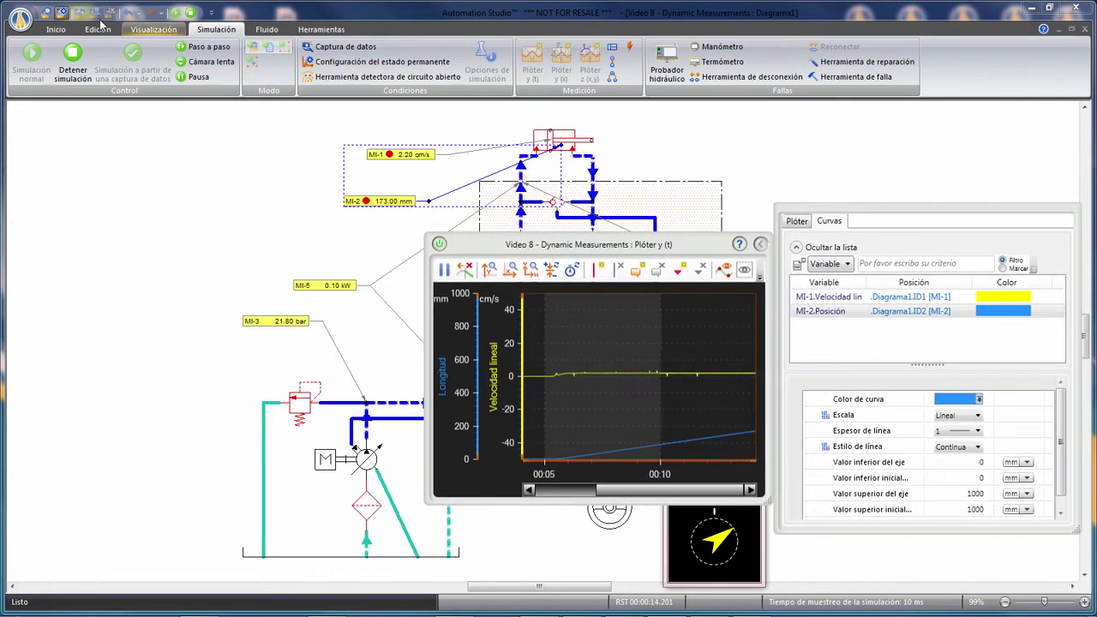
left_click(74, 69)
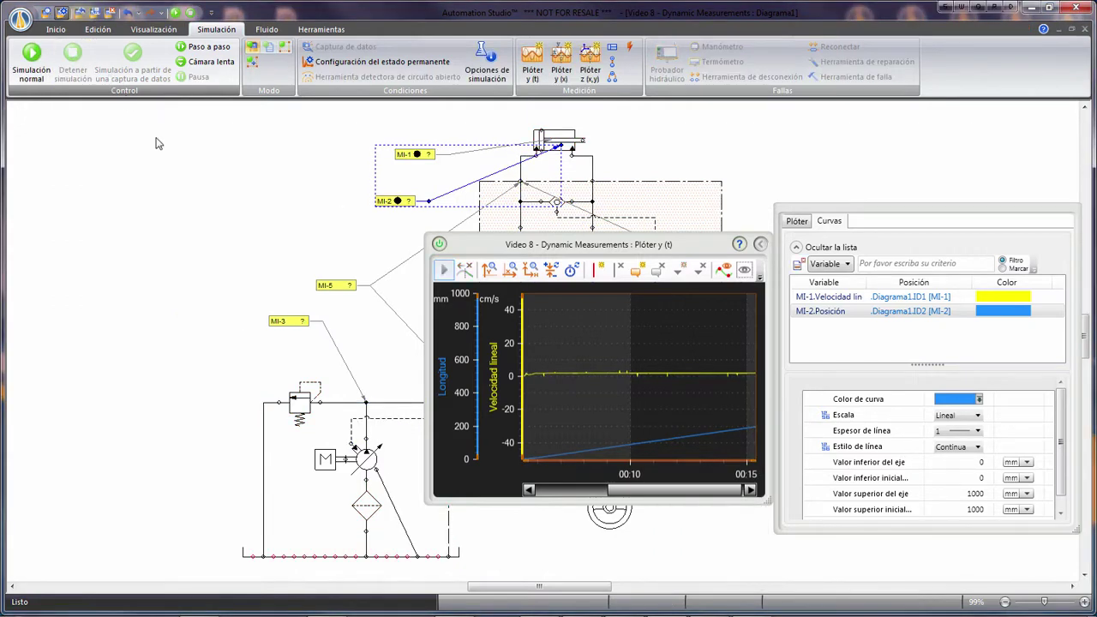
Step: Close the y(t) plotter and deselect the position instrument in the diagram
left_click(760, 280)
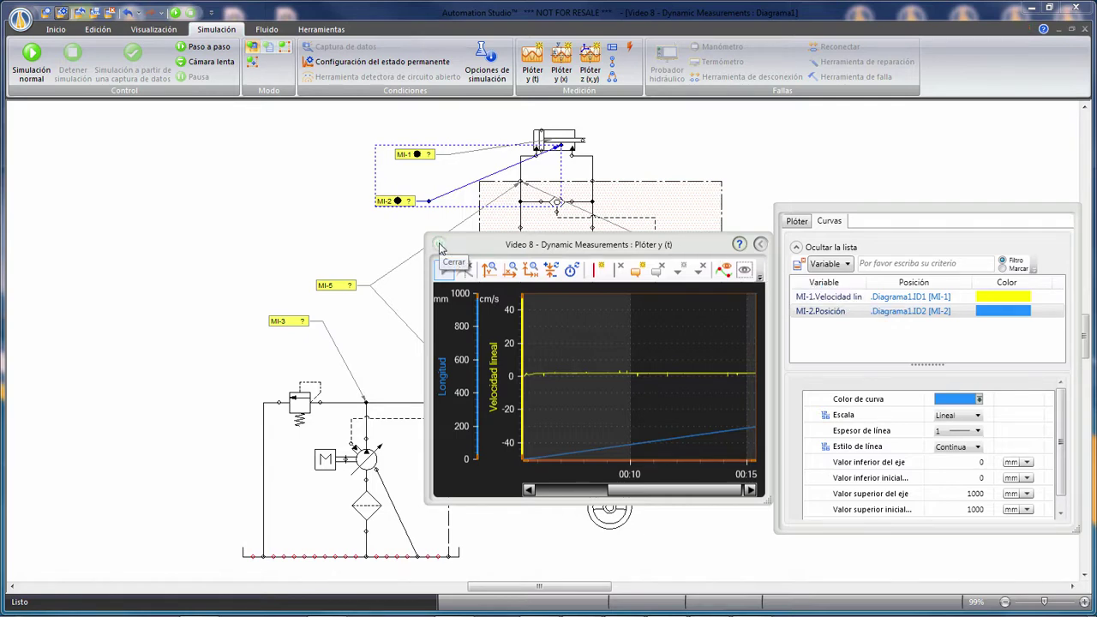
left_click(439, 248)
left_click(300, 223)
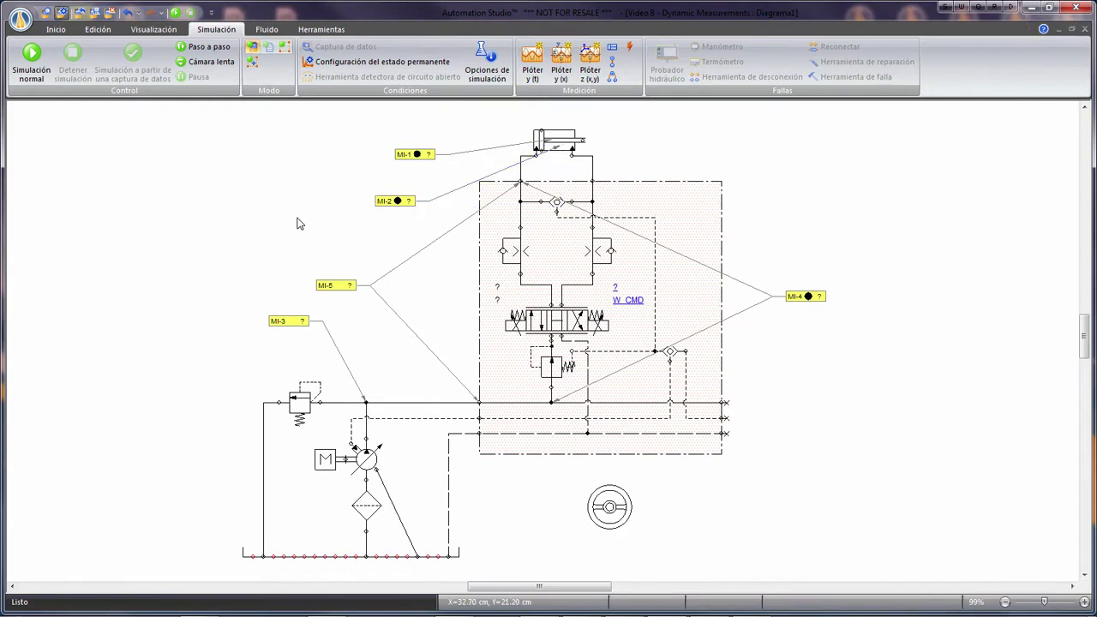
Step: Save the recorded simulation values of instruments MI-1, MI-2 and MI-4 together to a plotter, and close that plotter
left_click(422, 156)
left_click(395, 200, "shift")
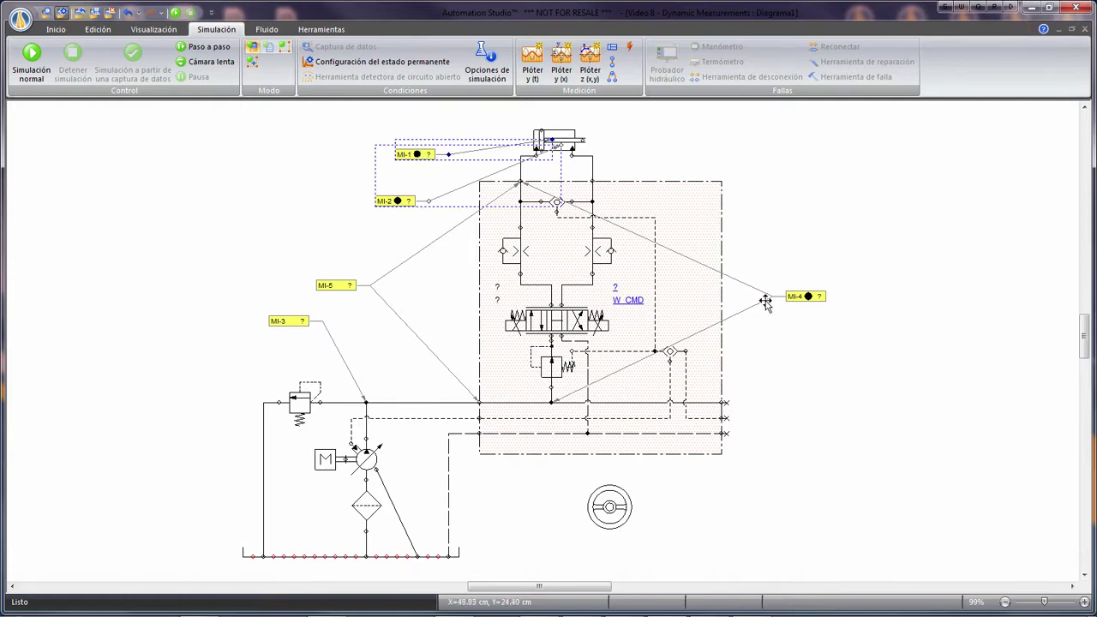
left_click(808, 298, "shift")
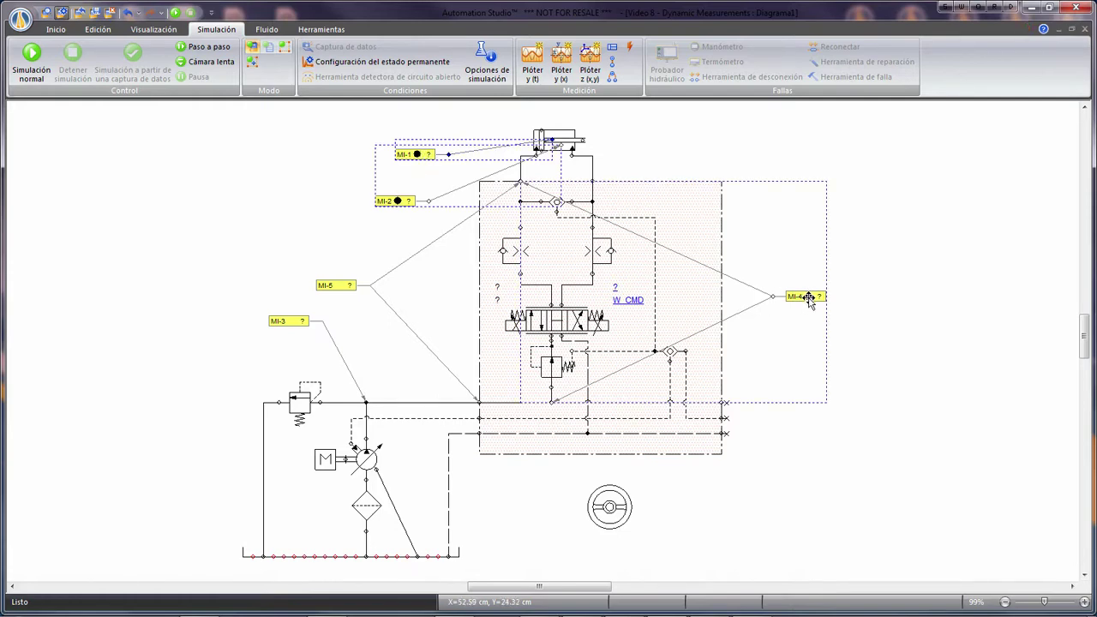
right_click(808, 297)
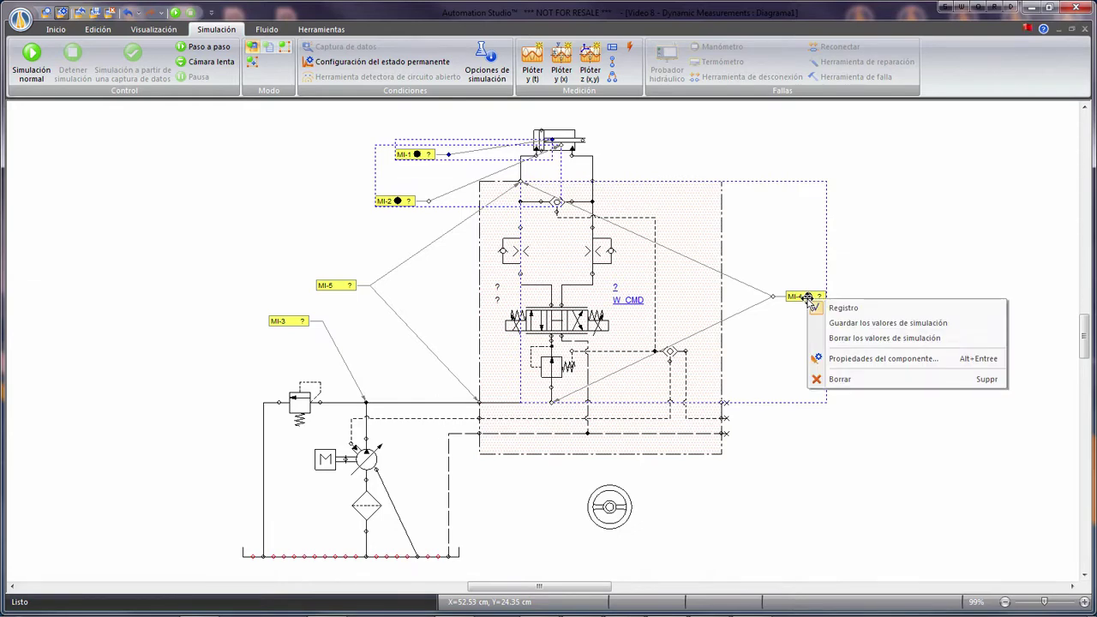
left_click(960, 324)
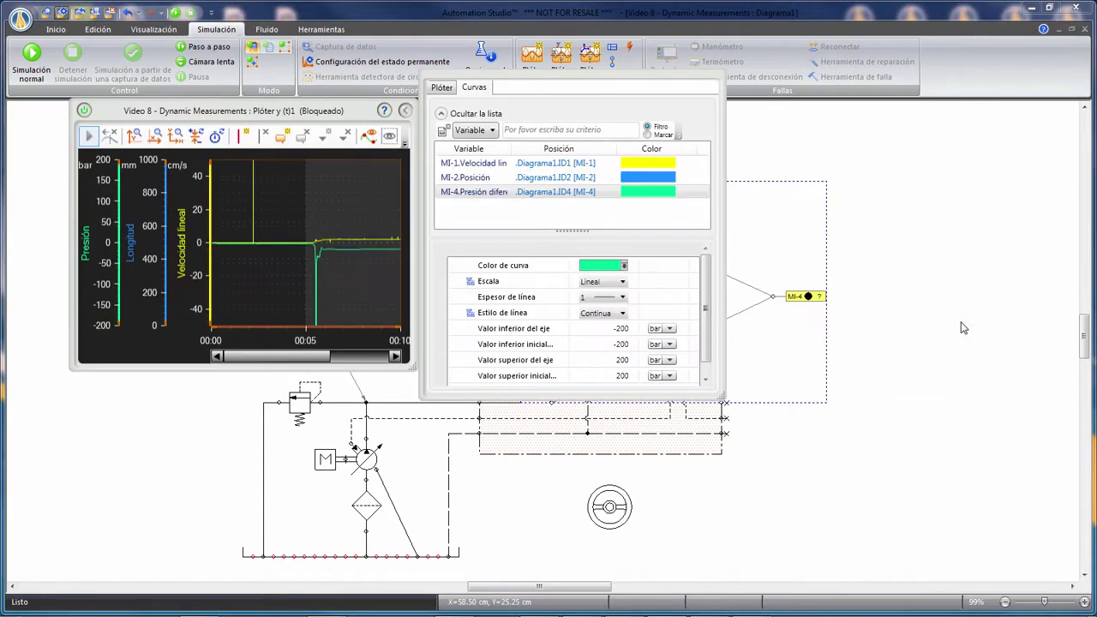
left_click(84, 111)
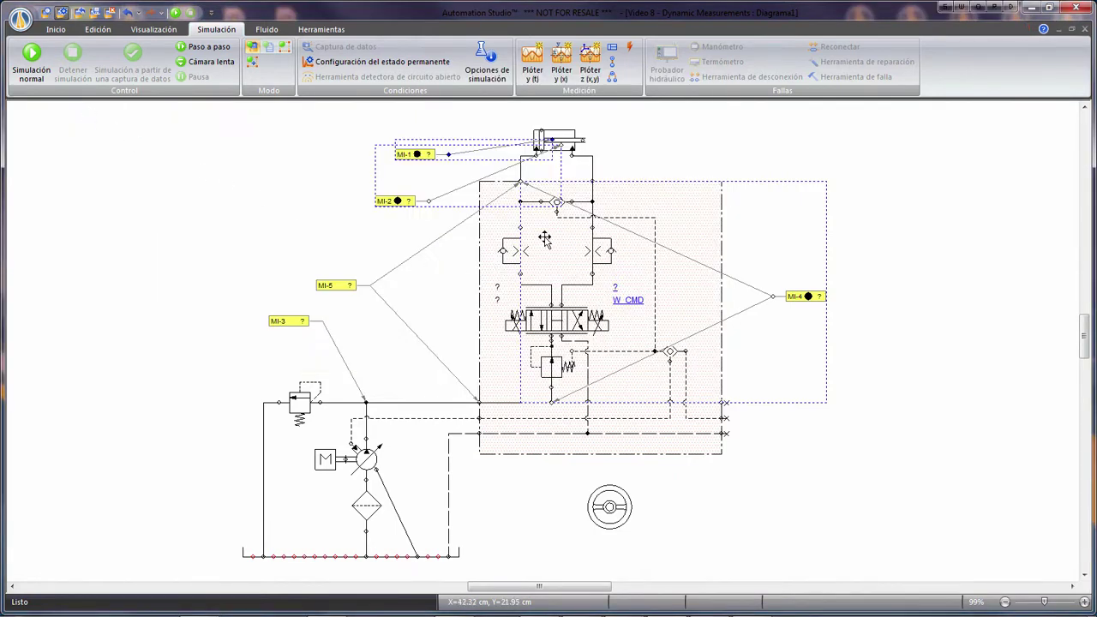
Step: Display the project explorer and clear the instrument selection in the diagram
left_click(324, 29)
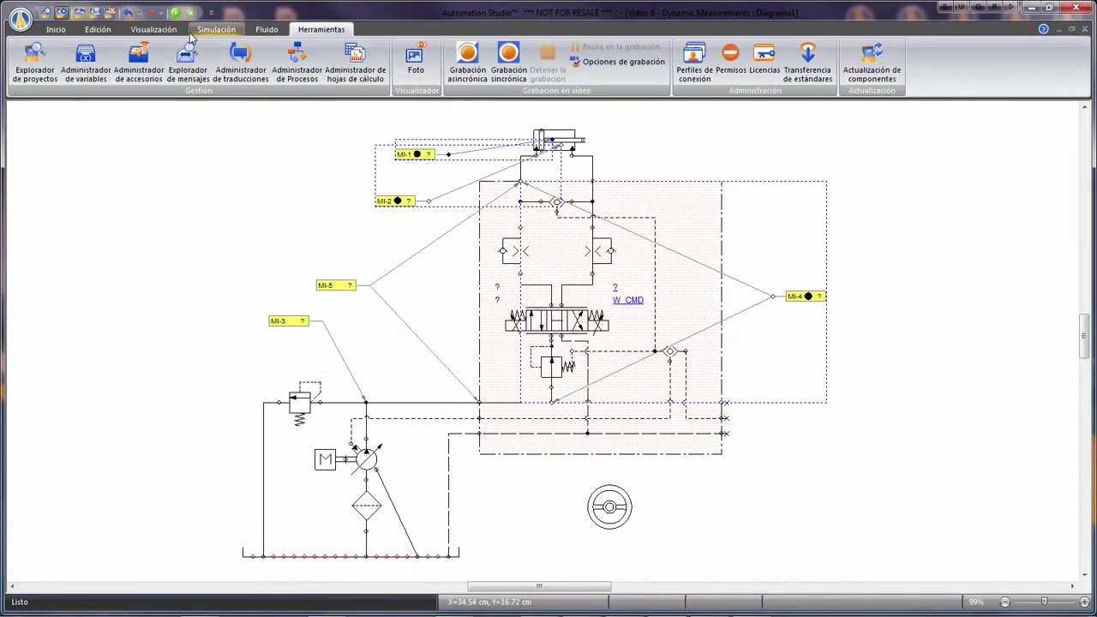
left_click(34, 62)
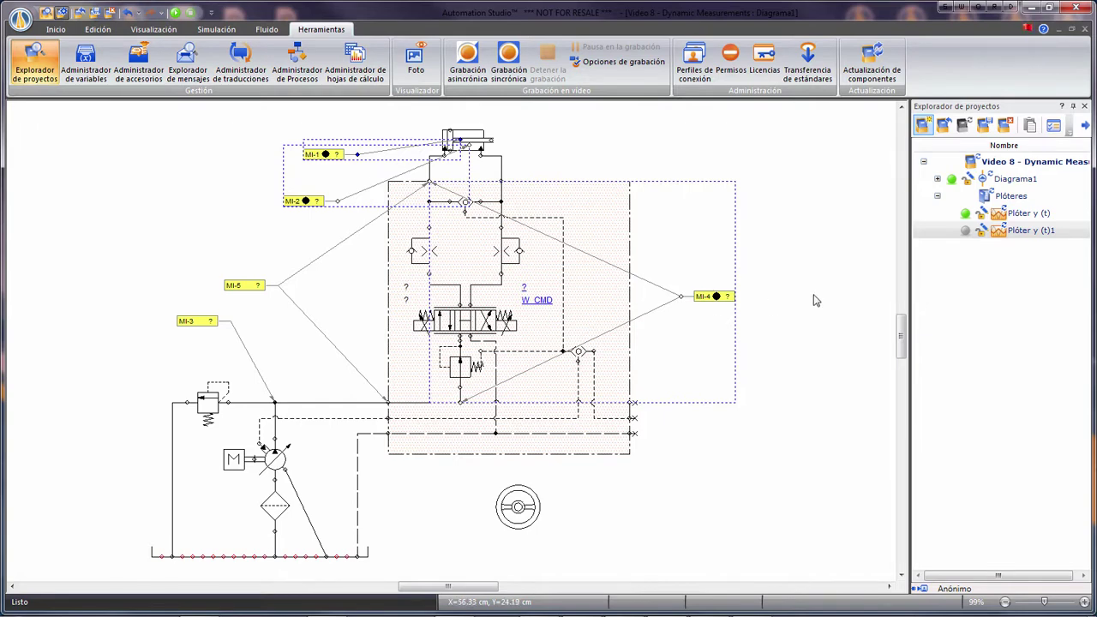
left_click(817, 296)
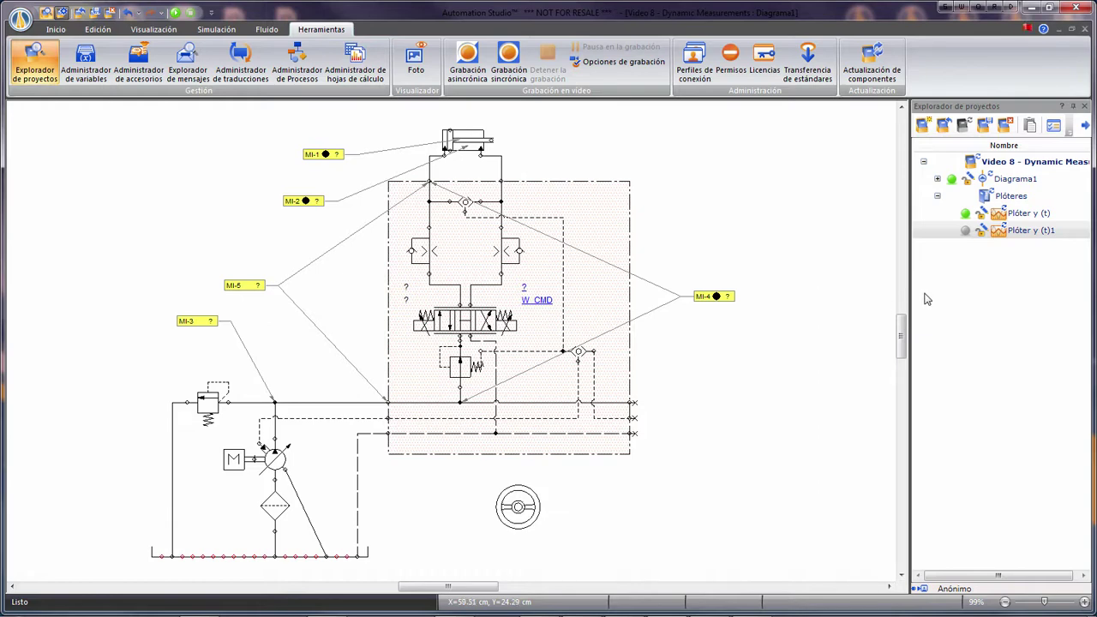
Step: Show the saved Plóter y (t)1 from the project explorer, enlarge its window and examine the recorded curves further along the time axis
left_click(1011, 232)
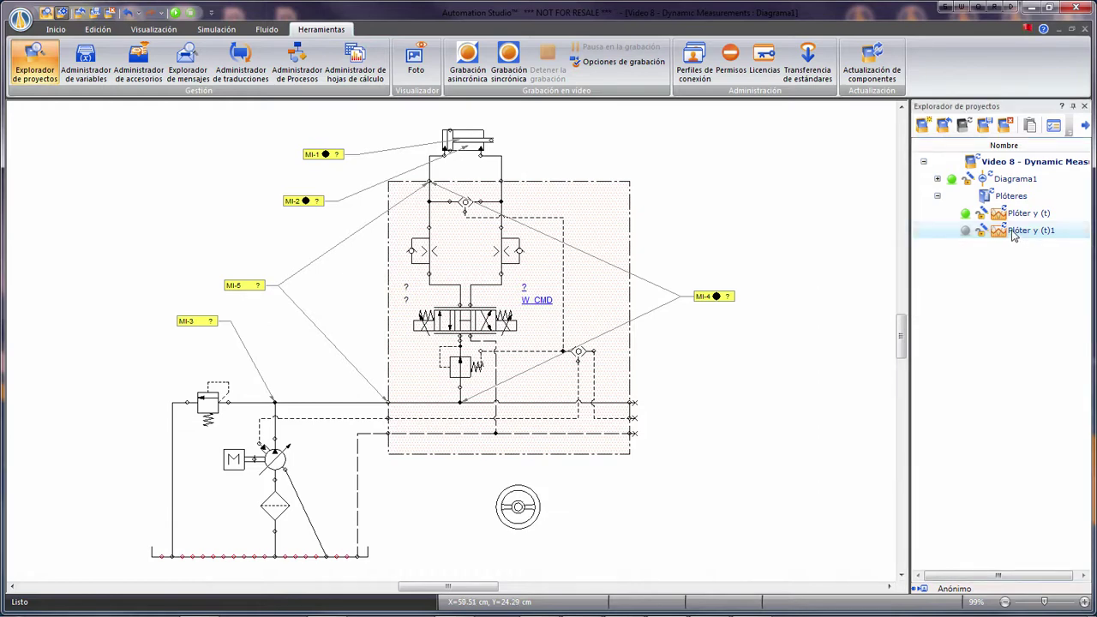
right_click(1014, 236)
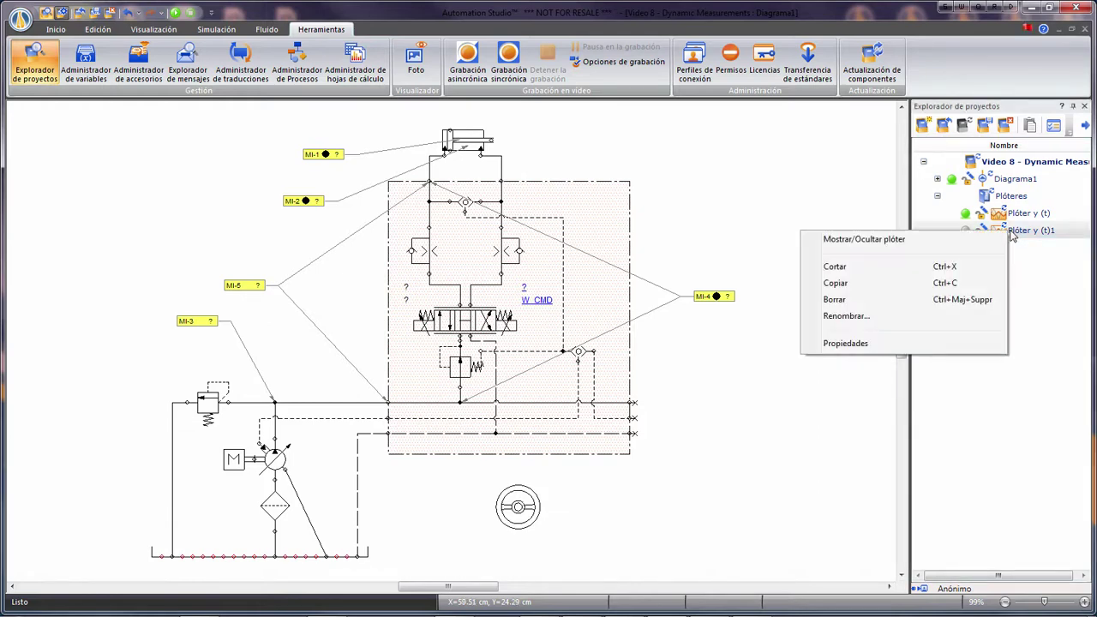
left_click(921, 247)
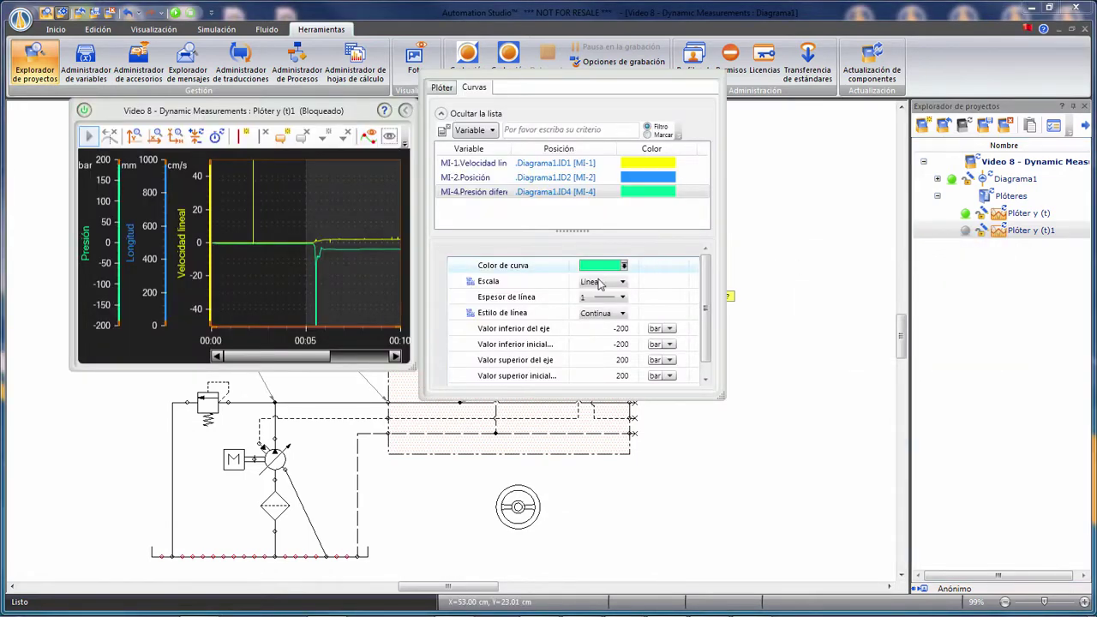
left_click_drag(412, 362, 473, 381)
left_click_drag(365, 376, 412, 377)
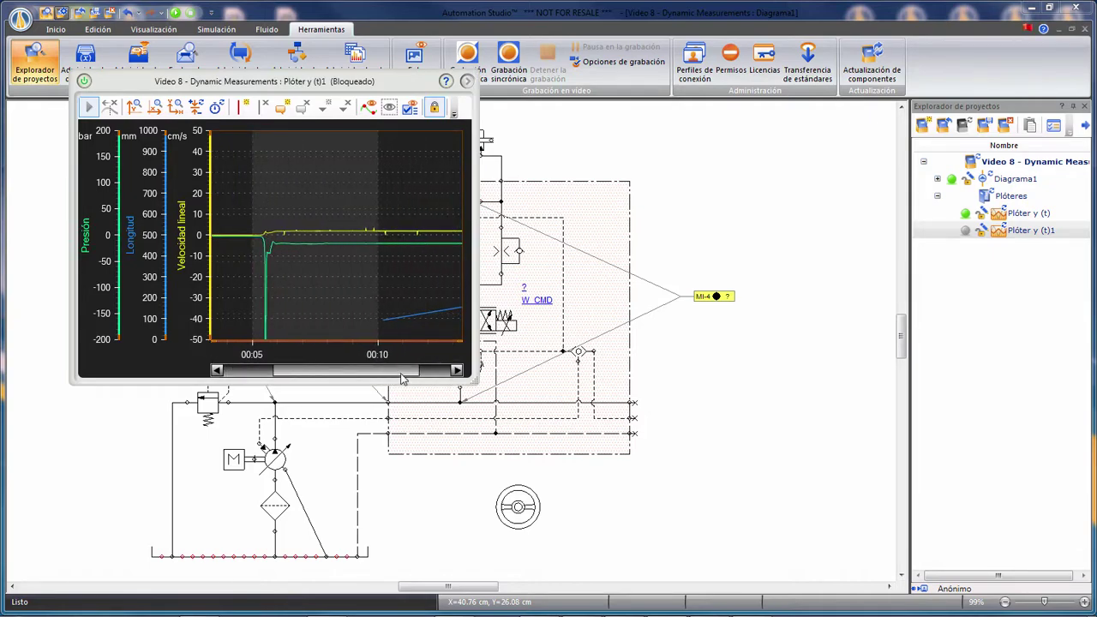